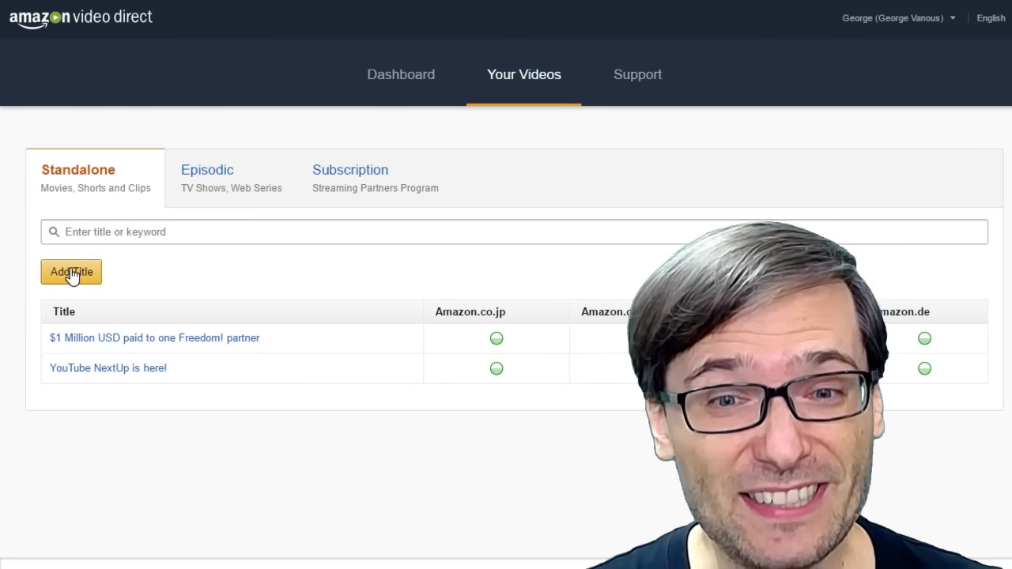
# Create a standalone title named 'Test' in the Educational category, keeping English, and continue.
pyautogui.click(69, 271)
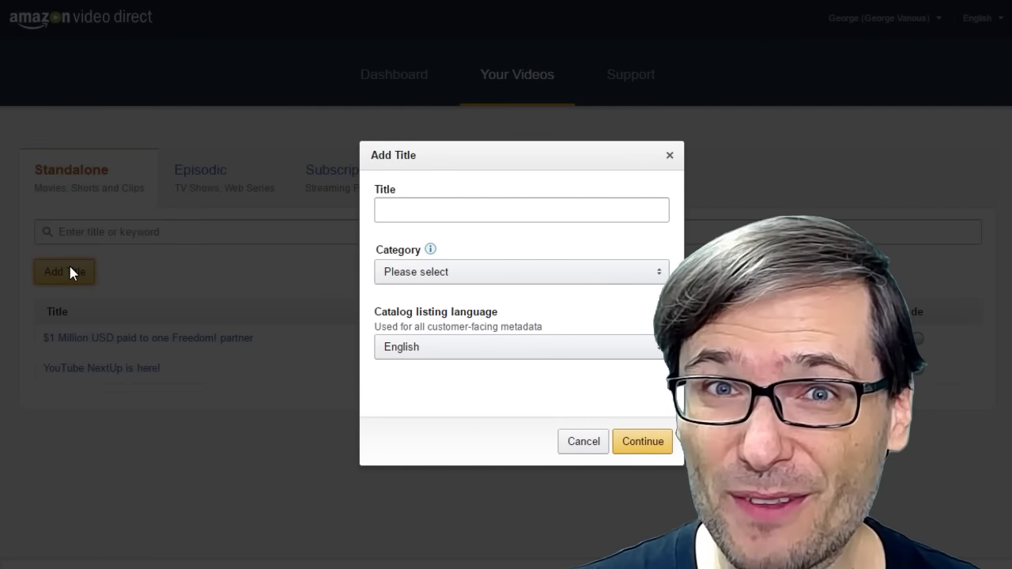
pyautogui.click(406, 212)
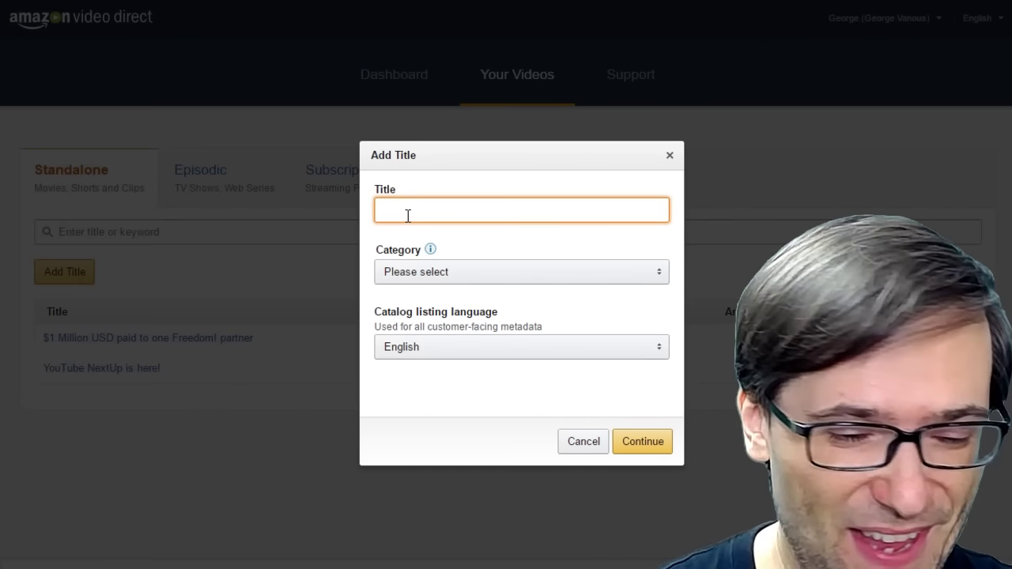
pyautogui.write('Test')
pyautogui.moveTo(430, 250)
pyautogui.click(449, 271)
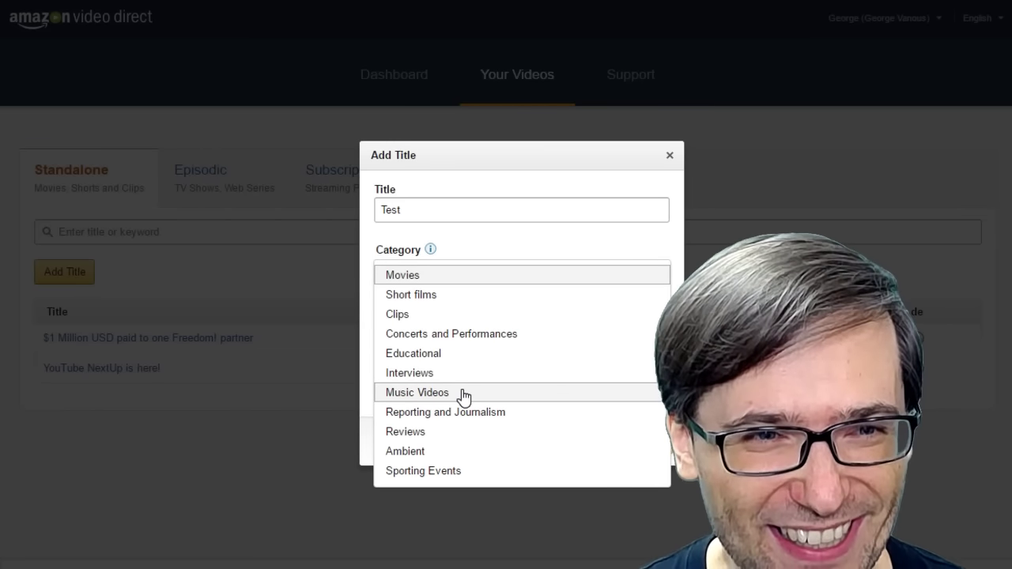
pyautogui.click(440, 354)
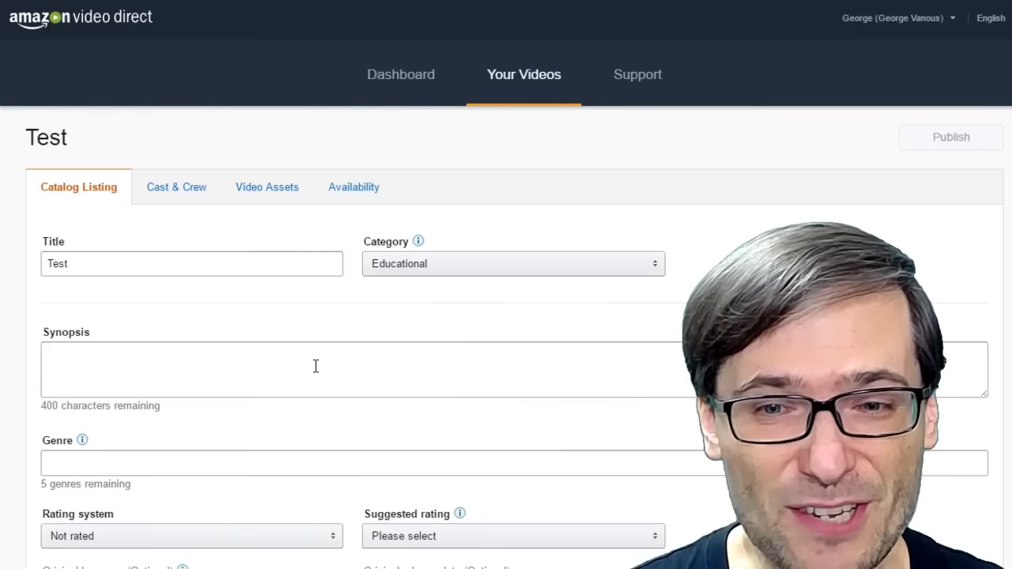
pyautogui.click(315, 366)
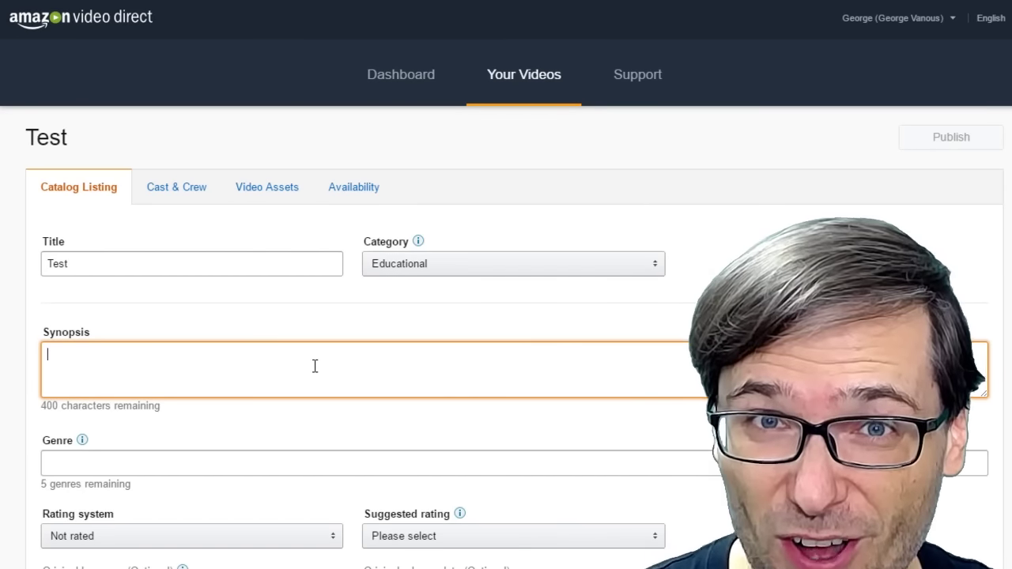
# Enter the synopsis 'This is a test' and add the Video Games - Role-Playing Games genre.
pyautogui.write('This is a test')
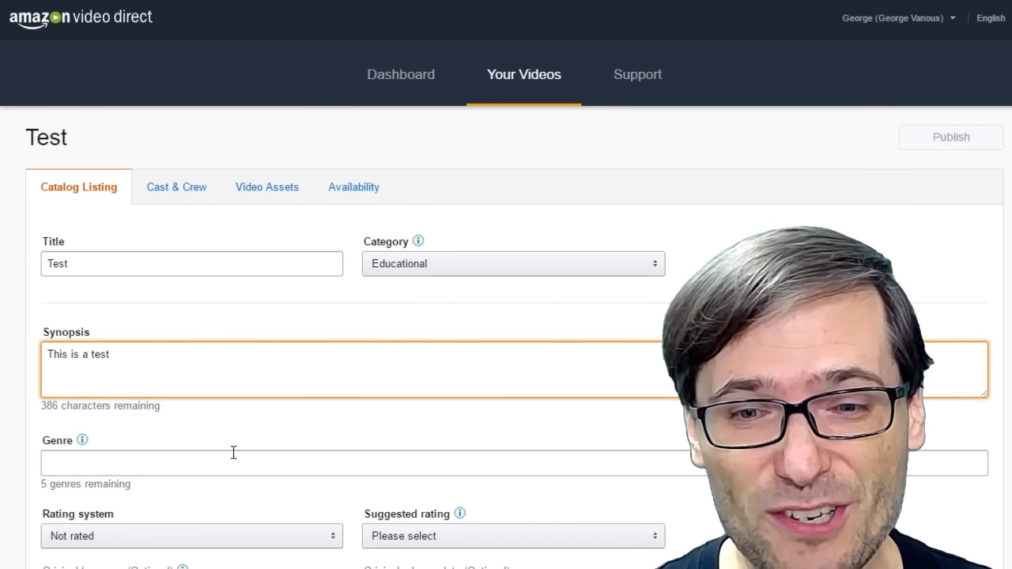
pyautogui.click(231, 460)
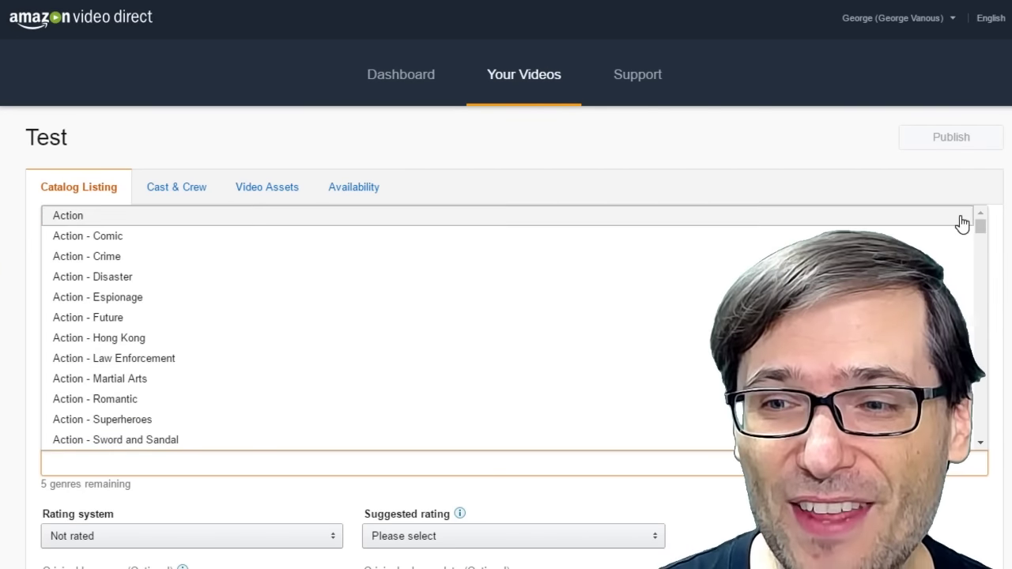
pyautogui.moveTo(983, 231); pyautogui.dragTo(978, 287)
pyautogui.scroll(-2, 140, 334)
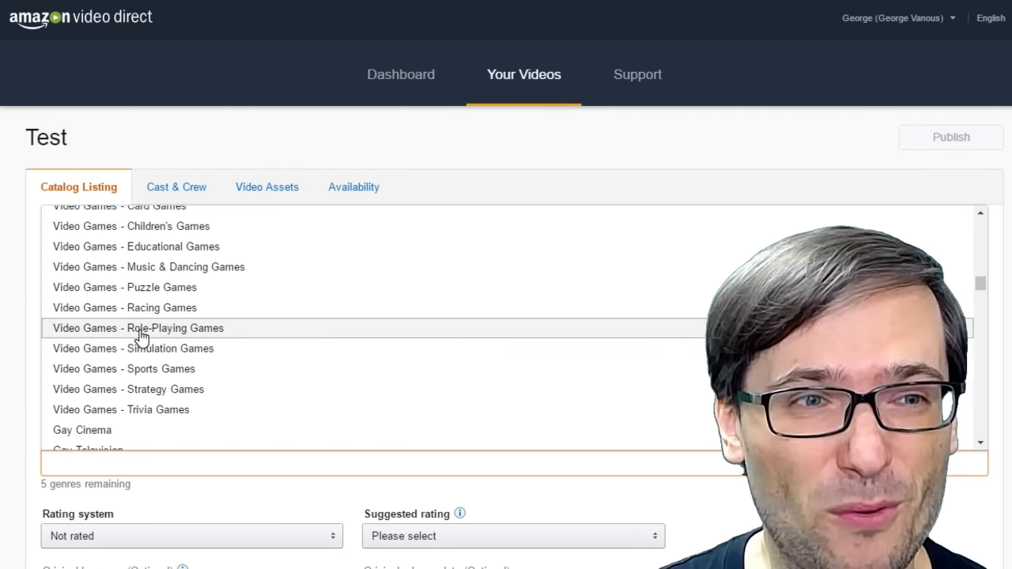
pyautogui.click(140, 334)
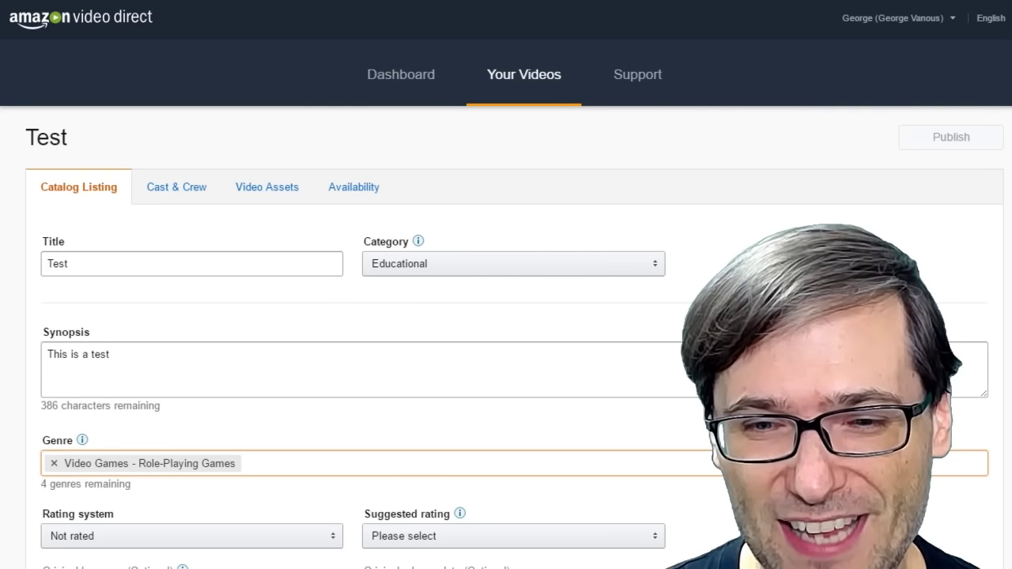
pyautogui.scroll(-3, 587, 480)
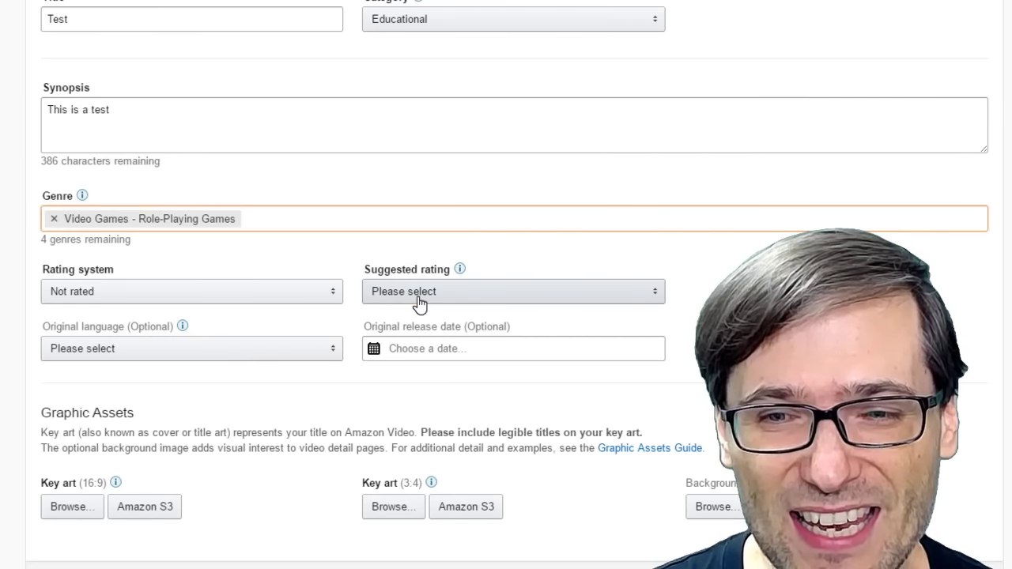
# Set rating All Ages, original language English (United States), and release date 05/11/2016.
pyautogui.click(415, 301)
pyautogui.click(409, 304)
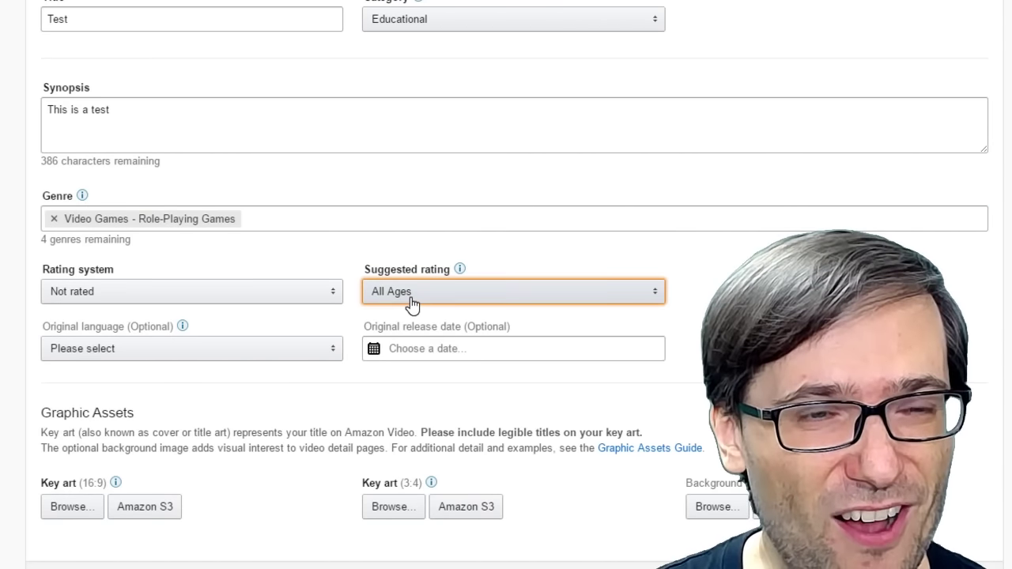
pyautogui.click(257, 358)
pyautogui.scroll(-10, 229, 303)
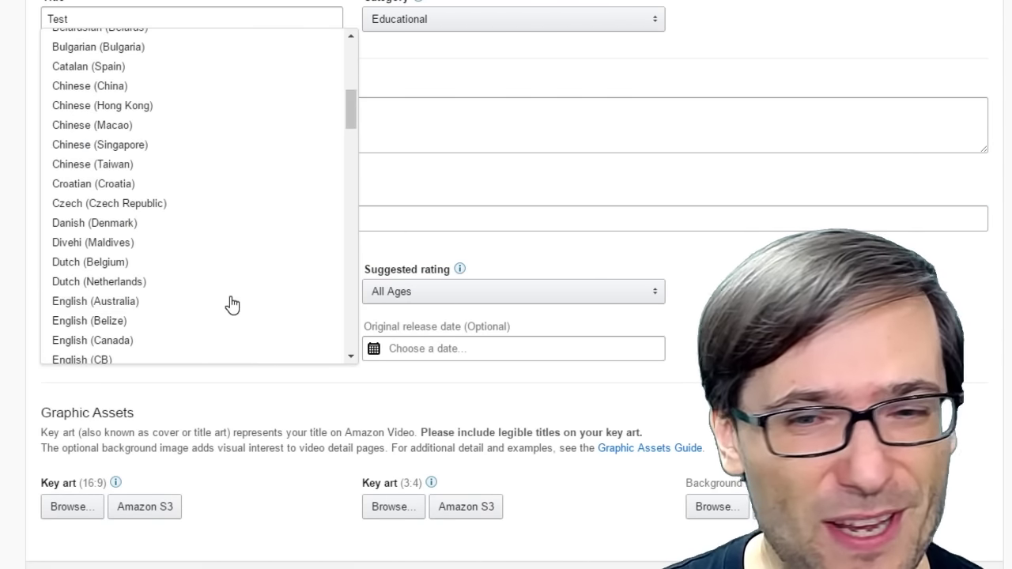
pyautogui.click(91, 106)
pyautogui.click(478, 356)
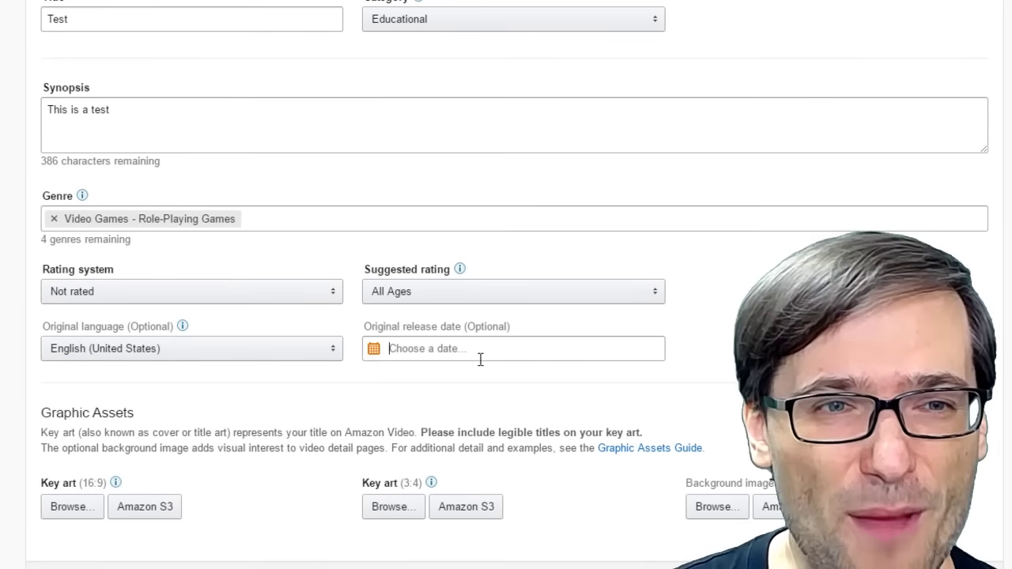
pyautogui.click(514, 180)
pyautogui.scroll(-5, 558, 430)
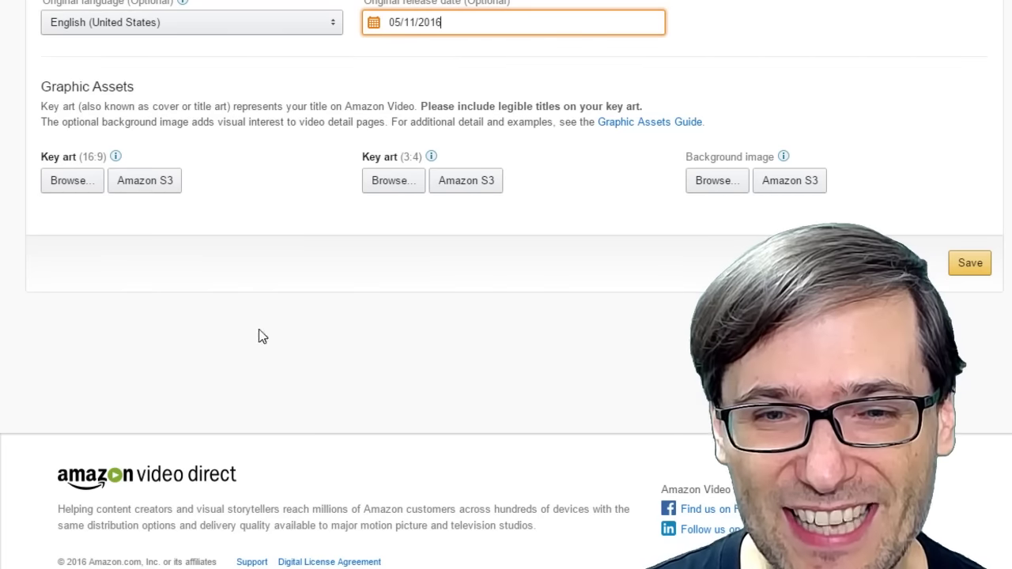
# Start choosing a 16:9 key art image, then cancel without picking a file.
pyautogui.click(79, 180)
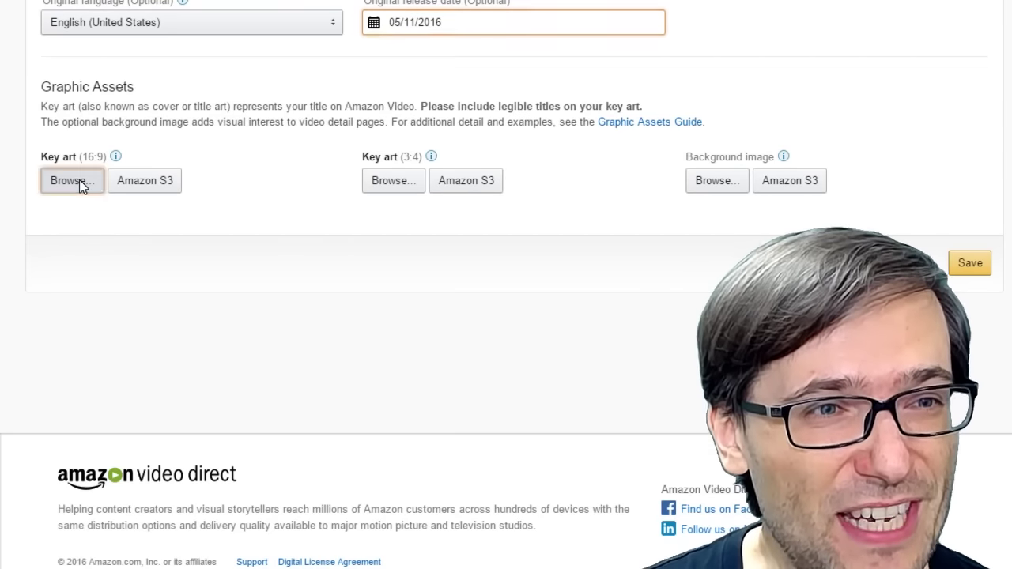
pyautogui.click(933, 493)
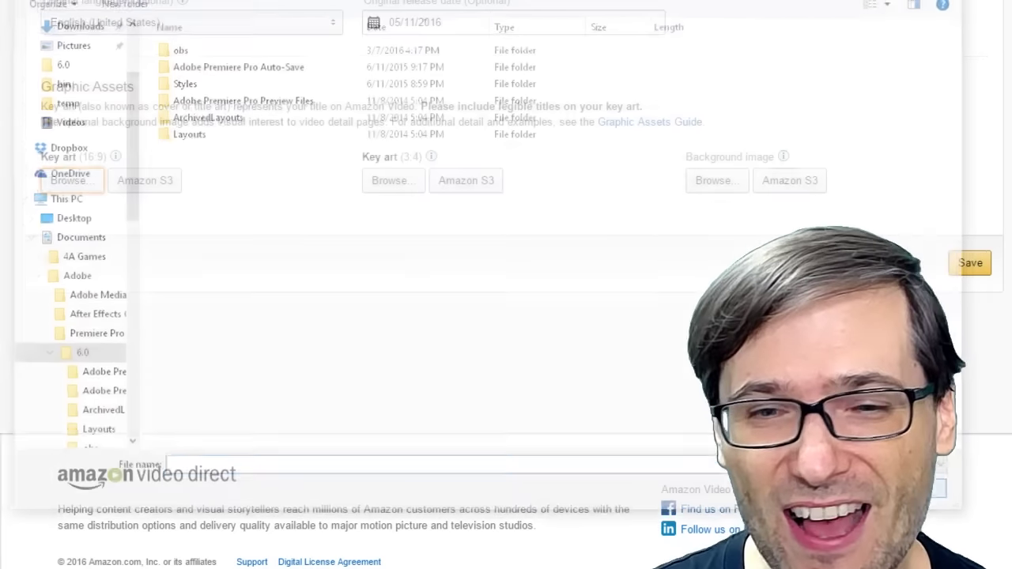
pyautogui.moveTo(119, 160)
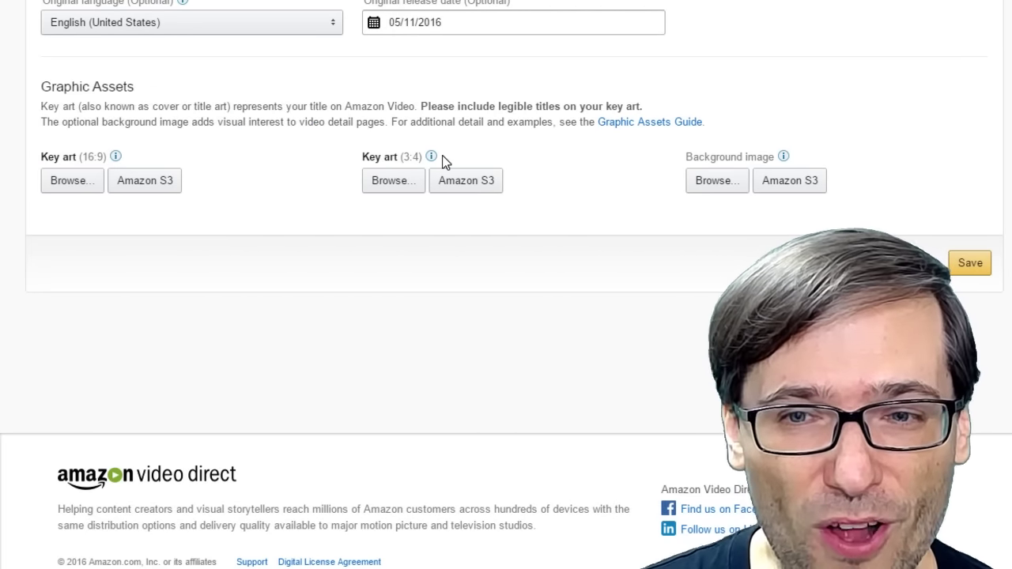
pyautogui.moveTo(434, 158)
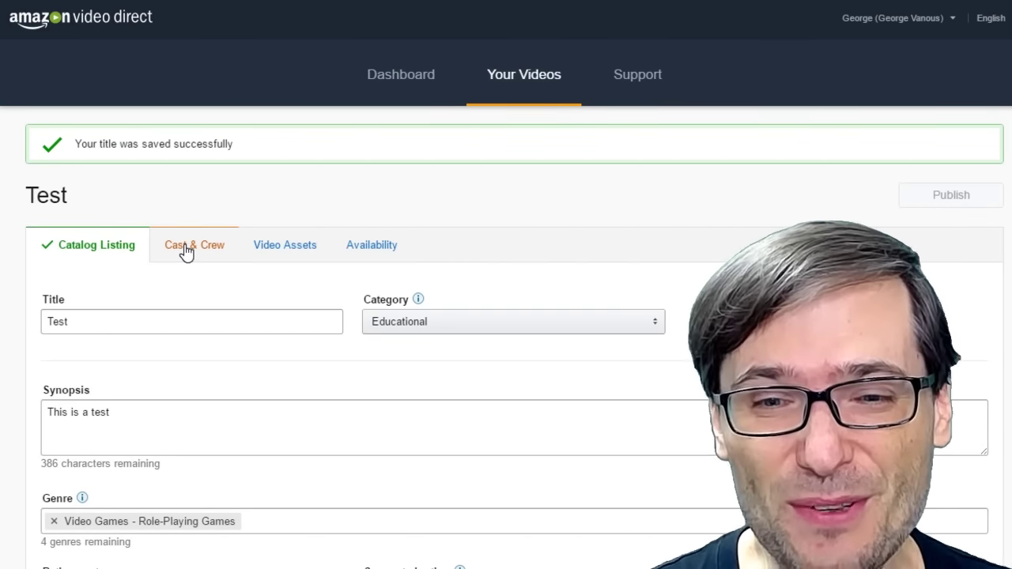
# On Cast & Crew, set the studio/creator to Freedom!
pyautogui.click(183, 248)
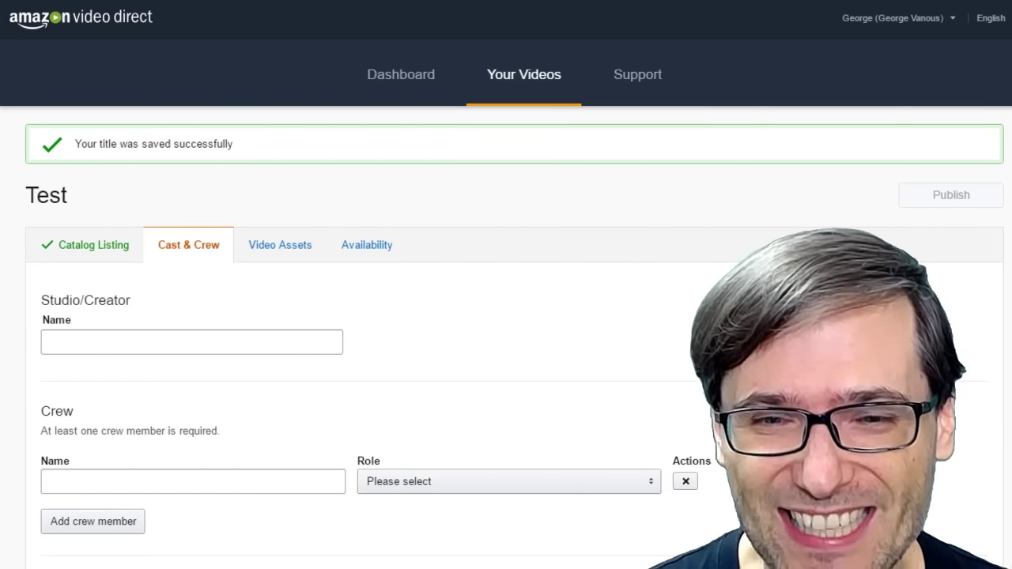
pyautogui.scroll(-1, 153, 296)
pyautogui.click(135, 259)
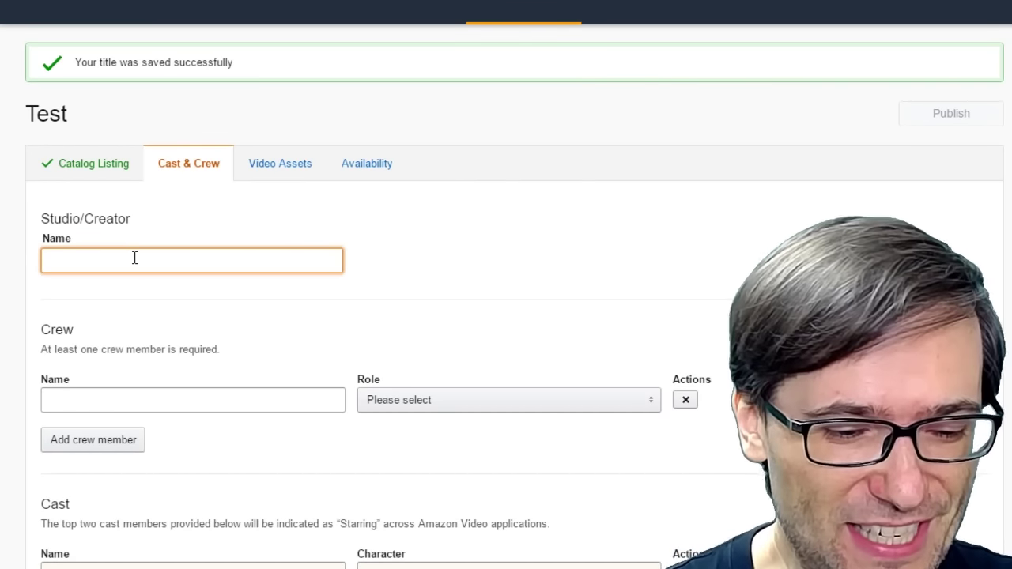
pyautogui.write('Freedom!')
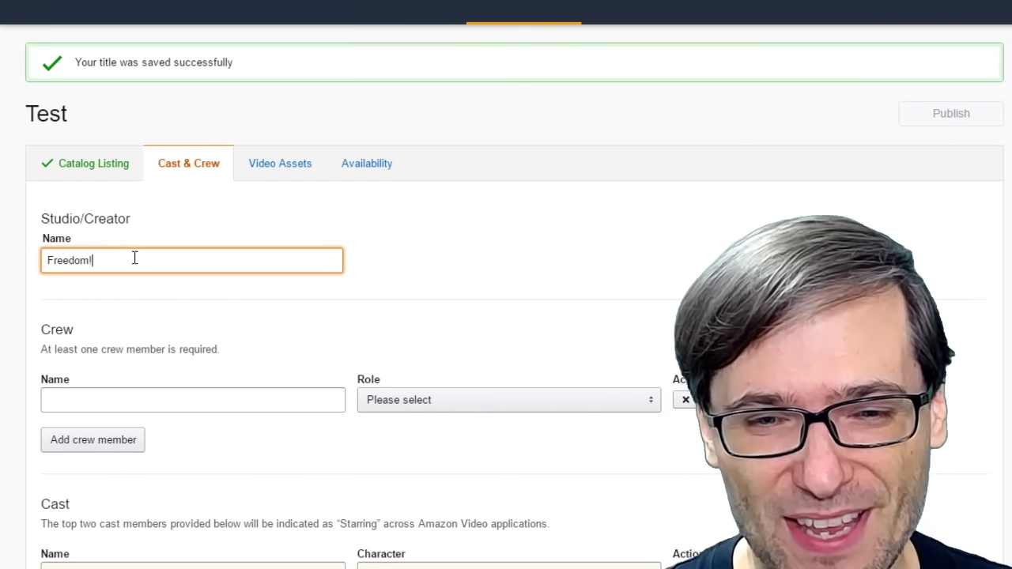
# Add a crew member and a cast member playing Host, save, then move to Video Assets.
pyautogui.click(131, 402)
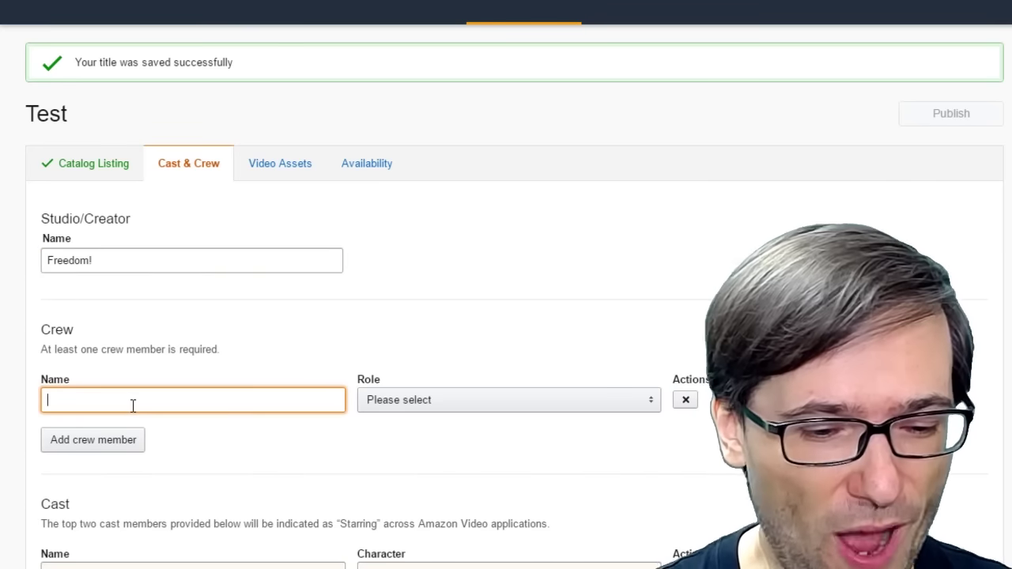
pyautogui.write('George Vanous')
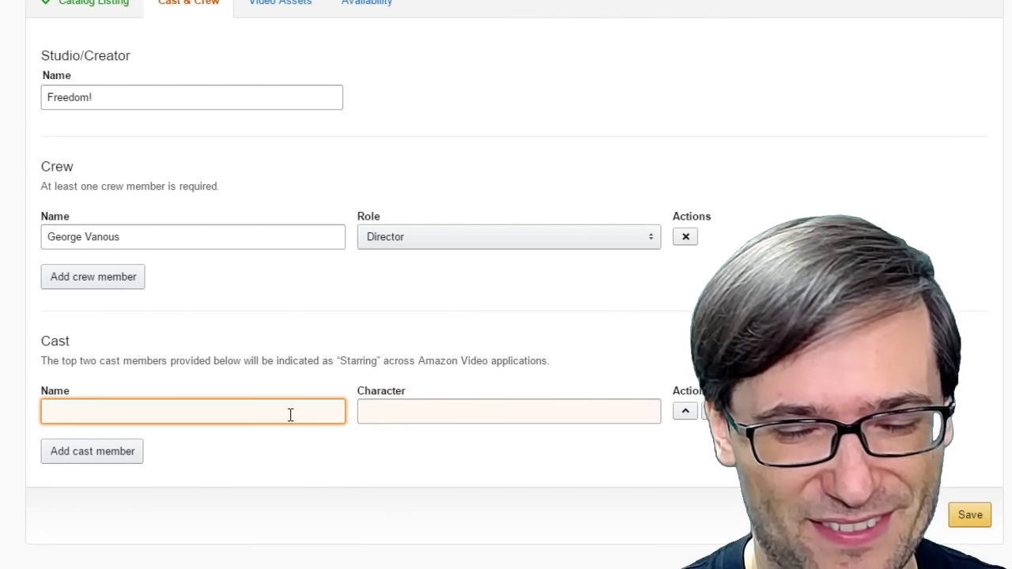
pyautogui.write('George Vanous')
pyautogui.press('Tab')
pyautogui.write('Host')
pyautogui.click(970, 514)
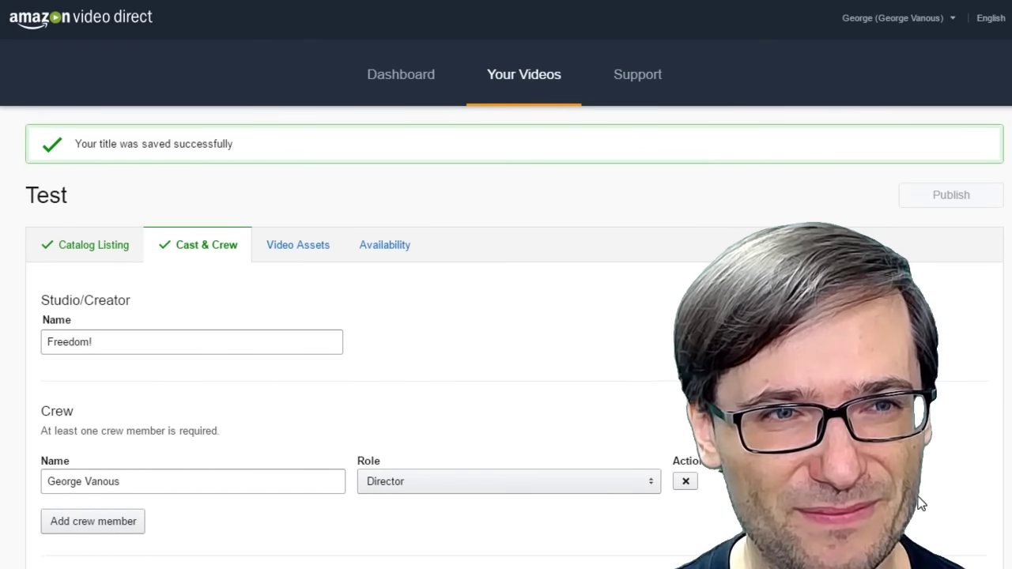
pyautogui.click(284, 241)
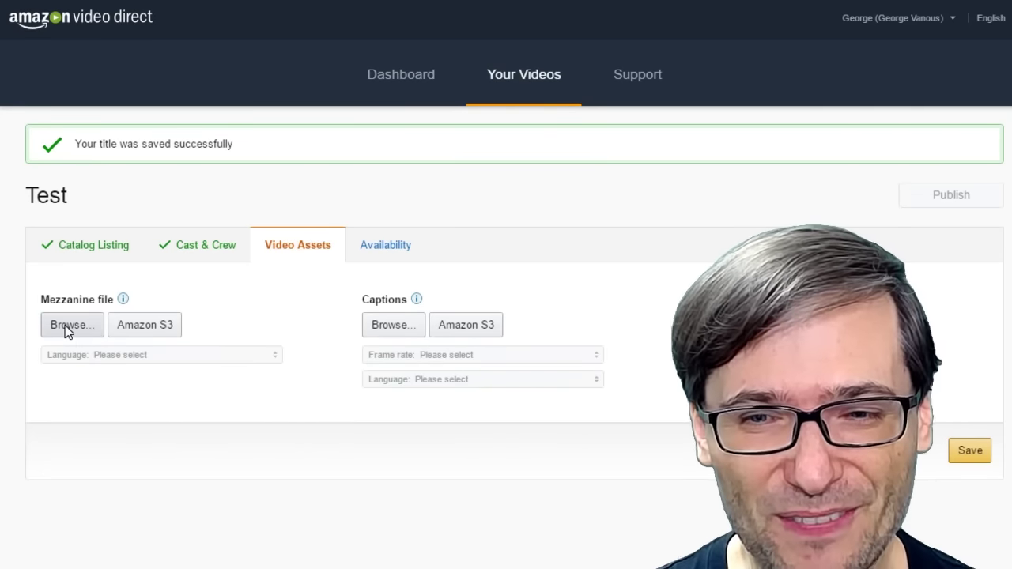
# Bring up YouTube Creator Studio's Video Manager listing the channel's 2135 videos.
pyautogui.moveTo(413, 299)
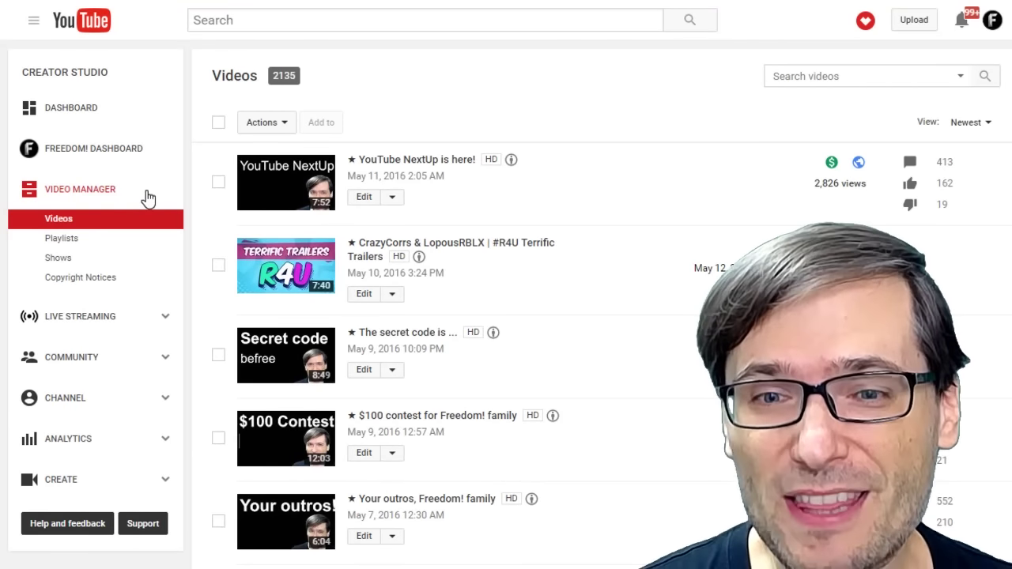
# Download the YouTube NextUp video's English (Automatic) captions as captions.srt.
pyautogui.click(364, 197)
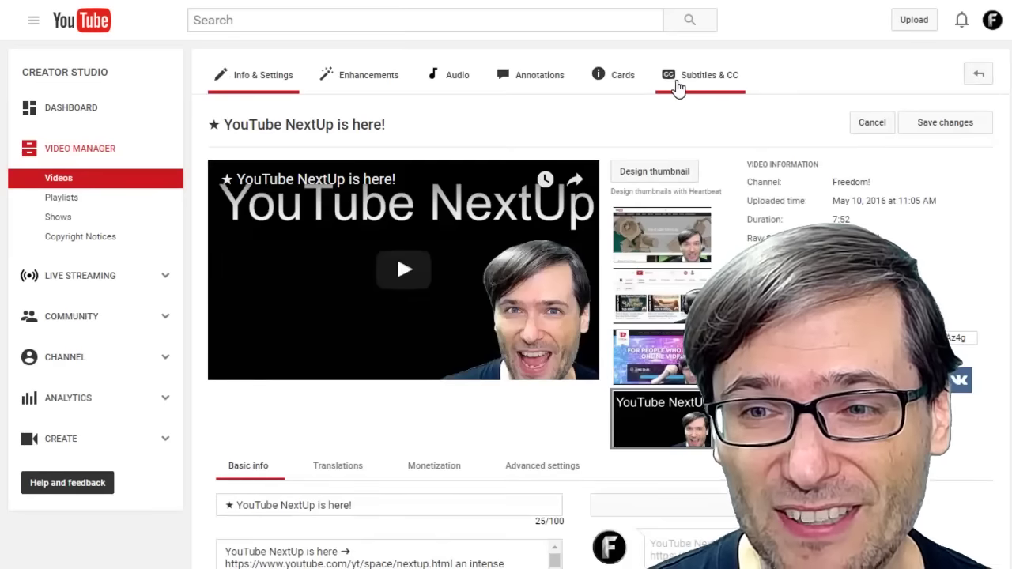
pyautogui.click(703, 88)
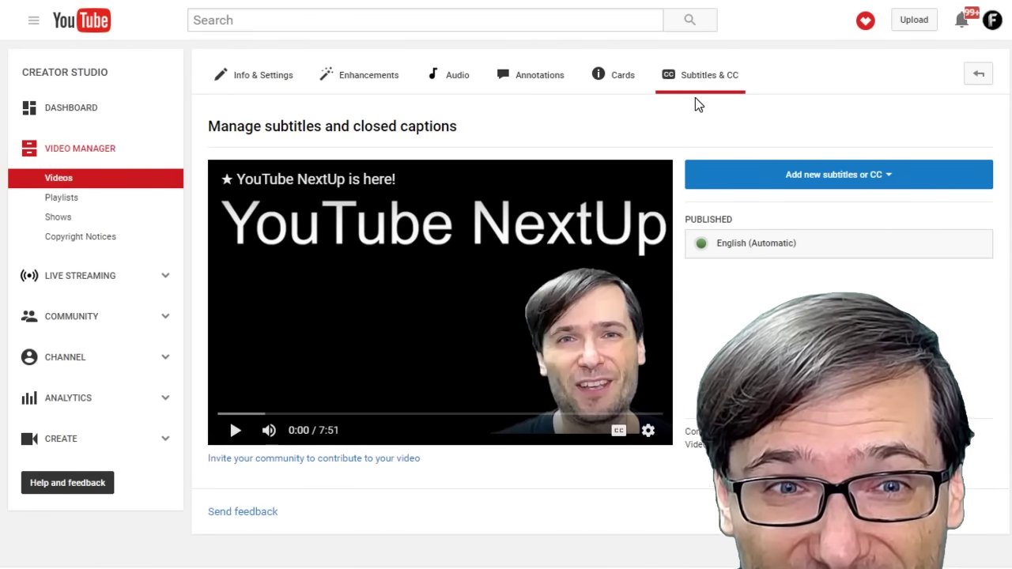
pyautogui.click(779, 250)
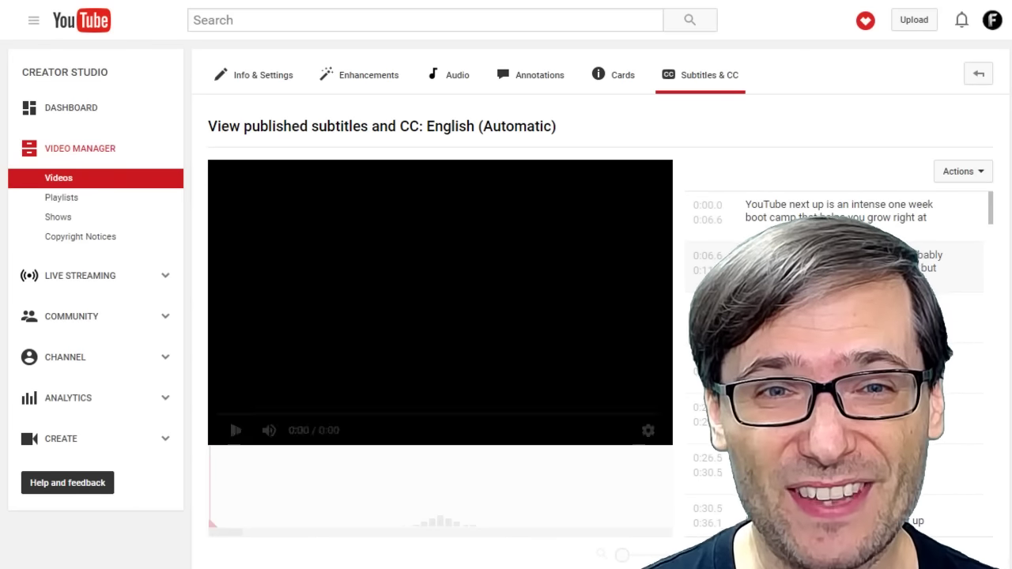
pyautogui.click(976, 172)
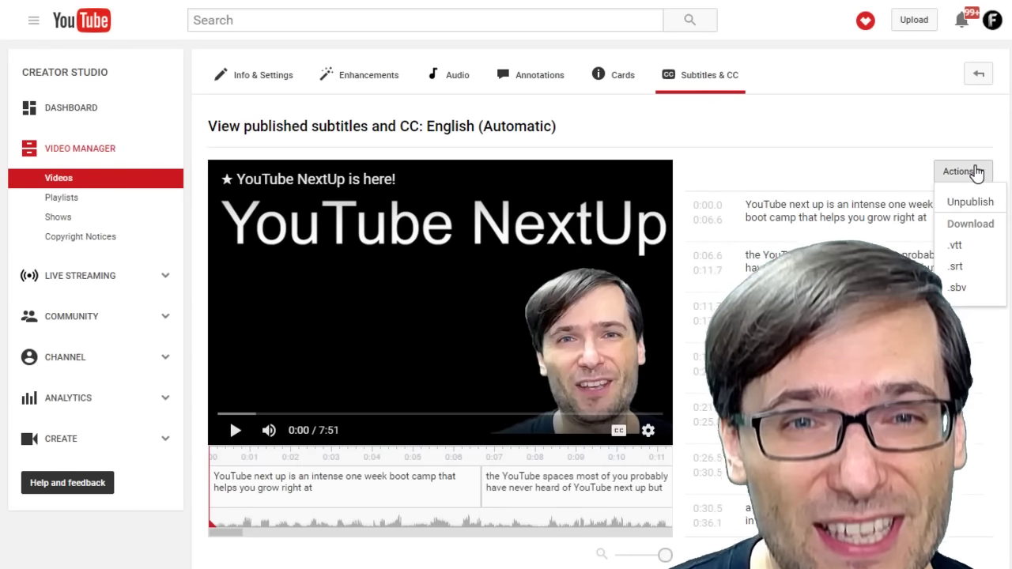
pyautogui.click(957, 267)
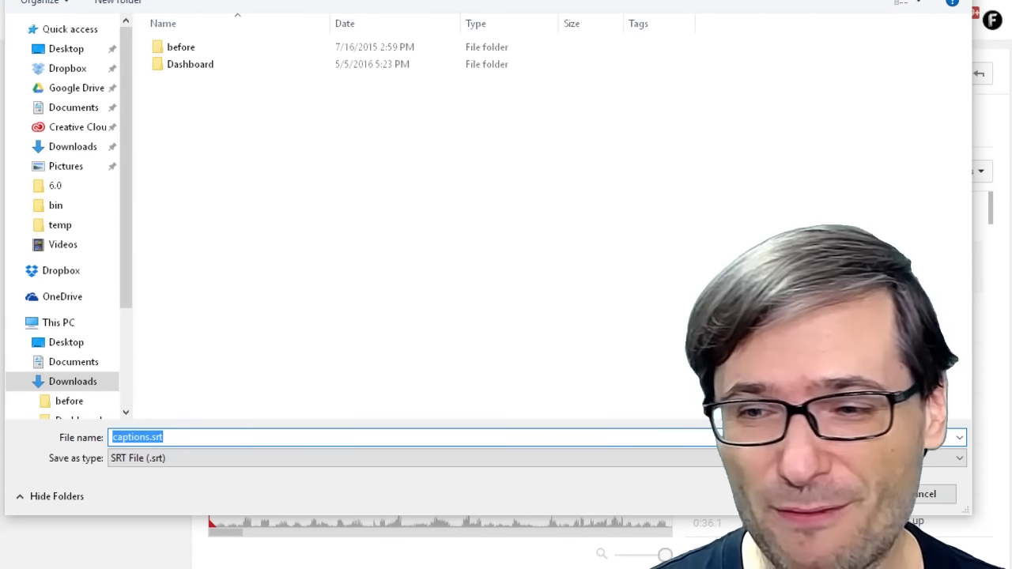
pyautogui.press('Return')
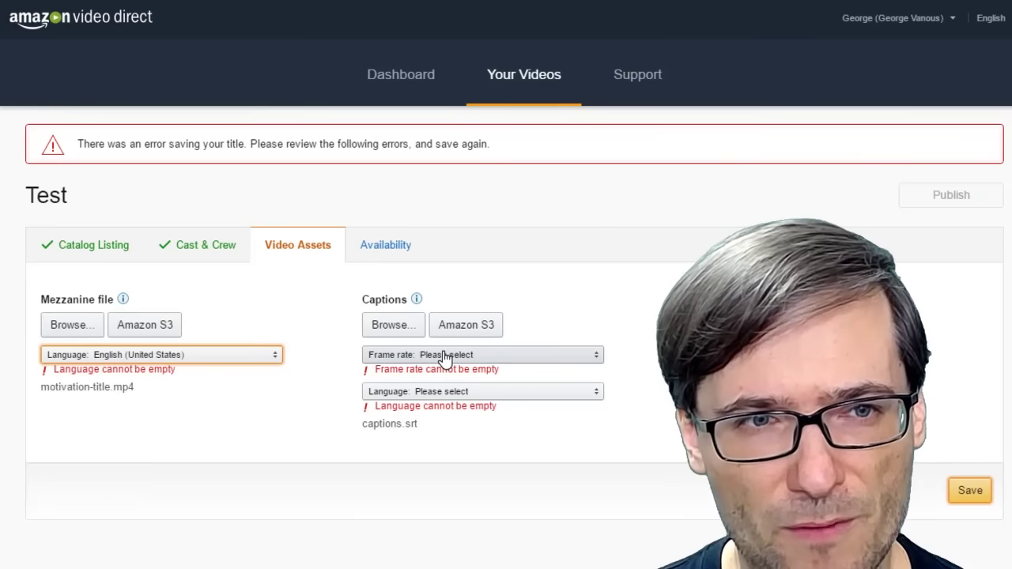
# Set the captions frame rate to 30 fps.
pyautogui.click(445, 355)
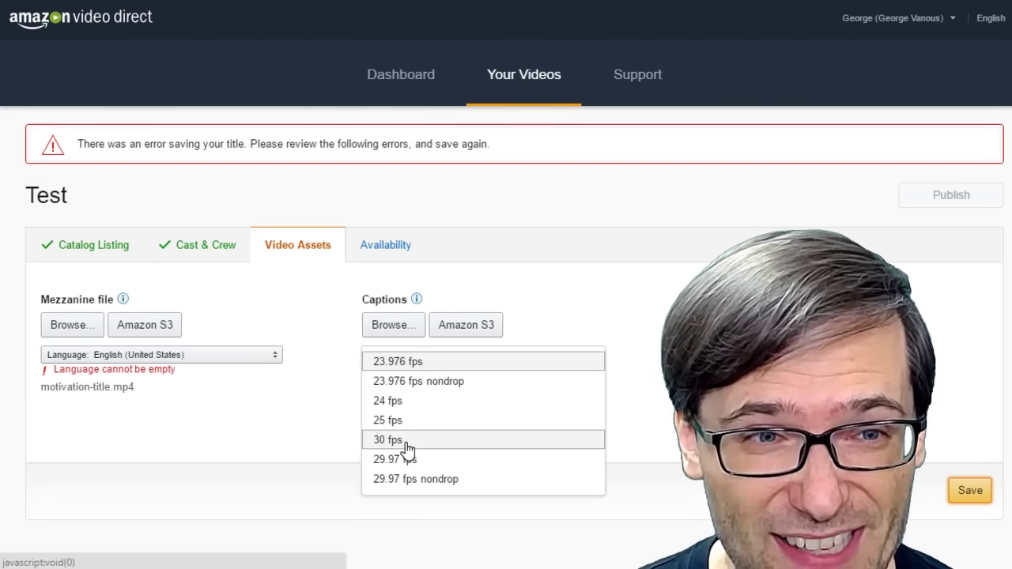
pyautogui.click(407, 441)
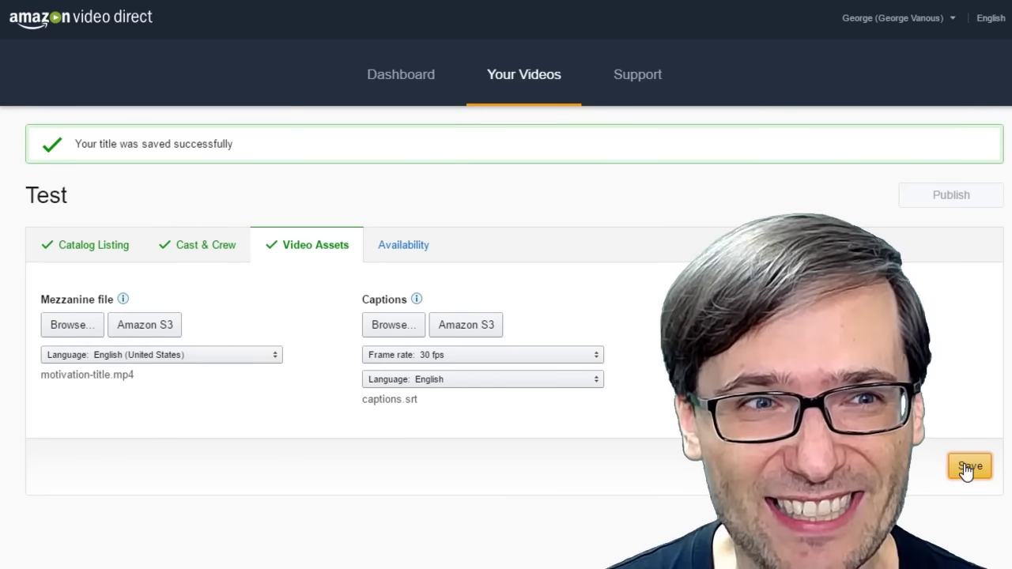
# Save Test's availability (Worldwide, Prime, Pre-Roll Ad, ASAP) and publish the title.
pyautogui.click(393, 242)
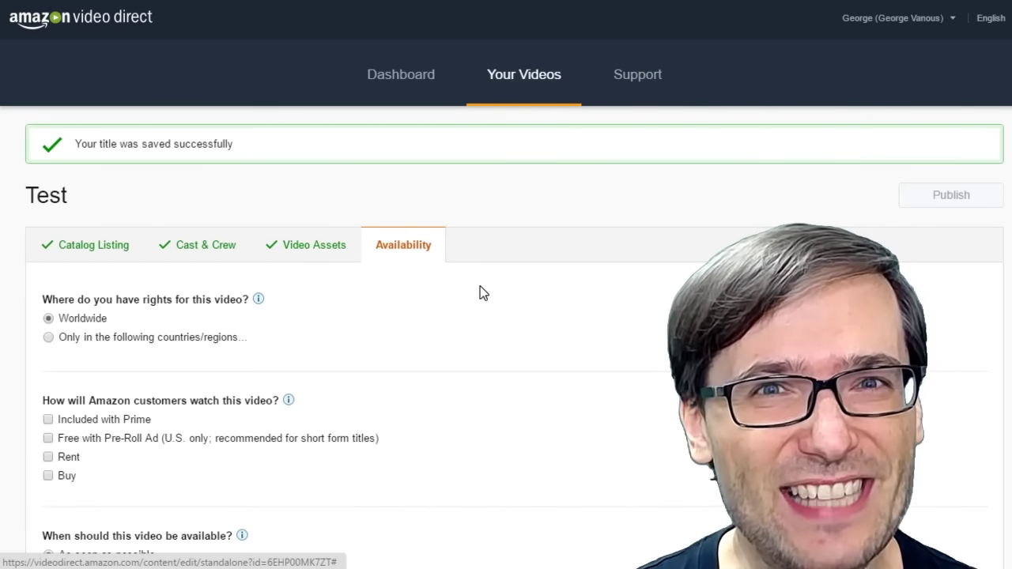
pyautogui.scroll(-2, 498, 299)
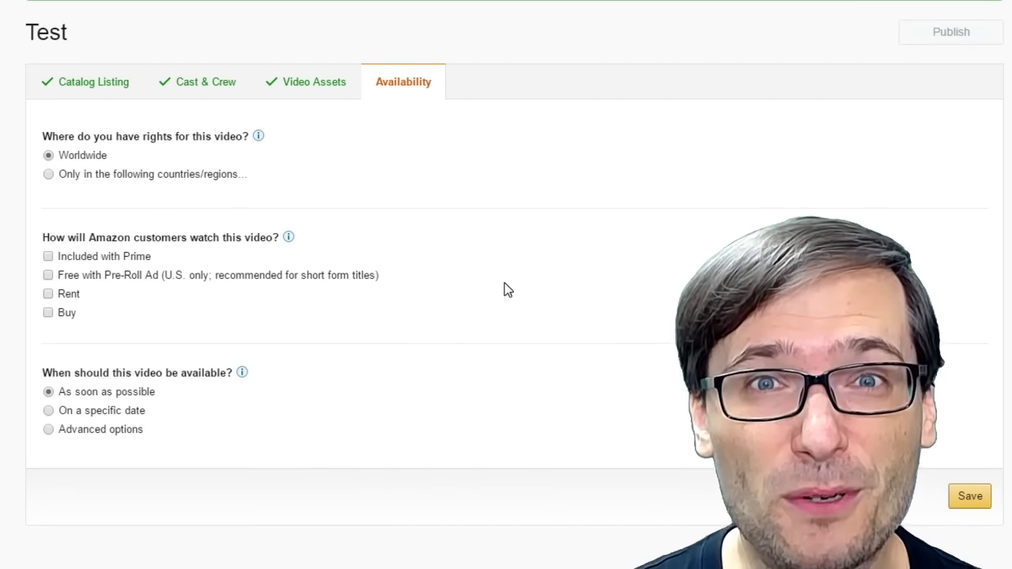
pyautogui.scroll(-1, 509, 281)
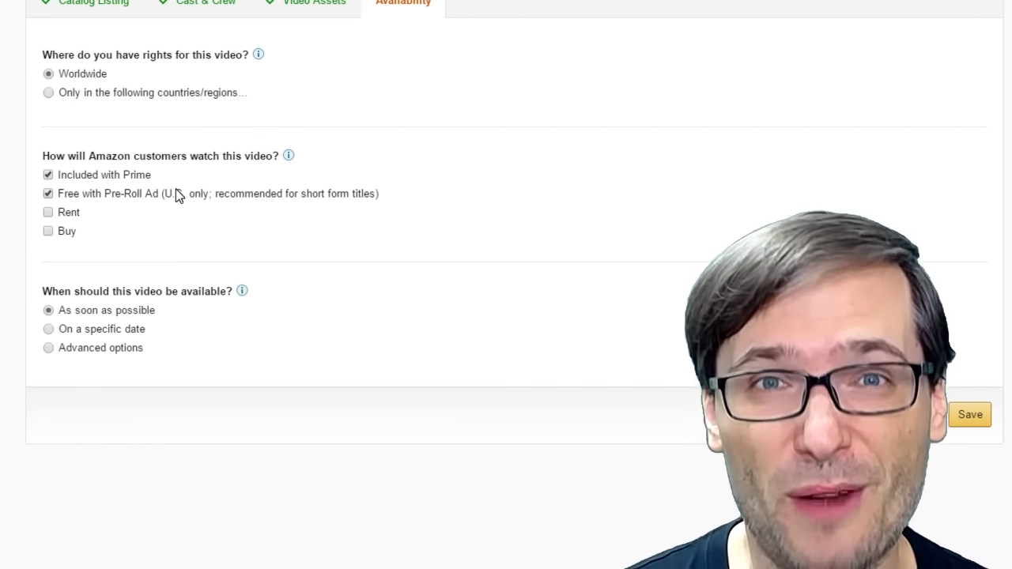
pyautogui.click(969, 415)
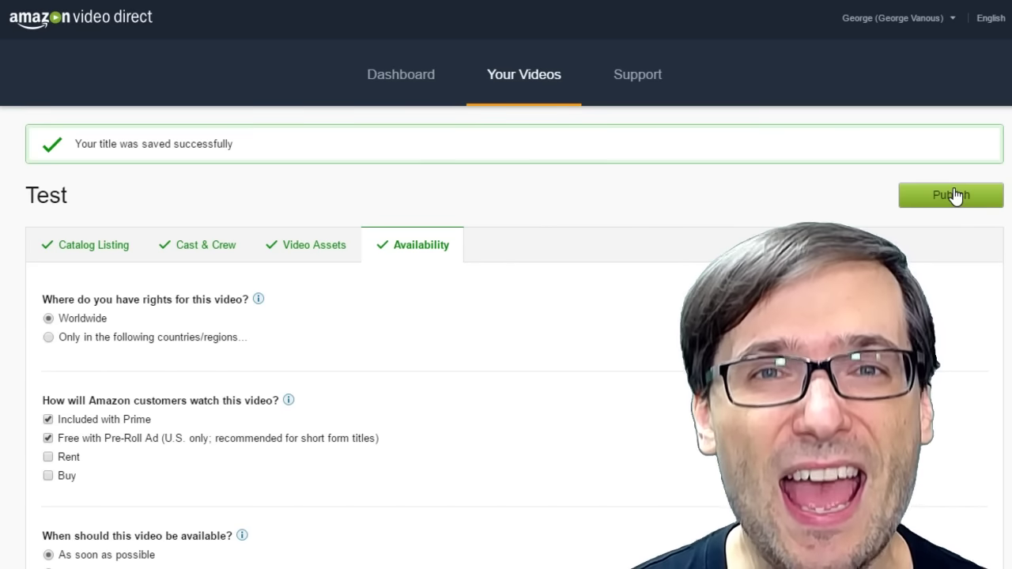
pyautogui.click(520, 87)
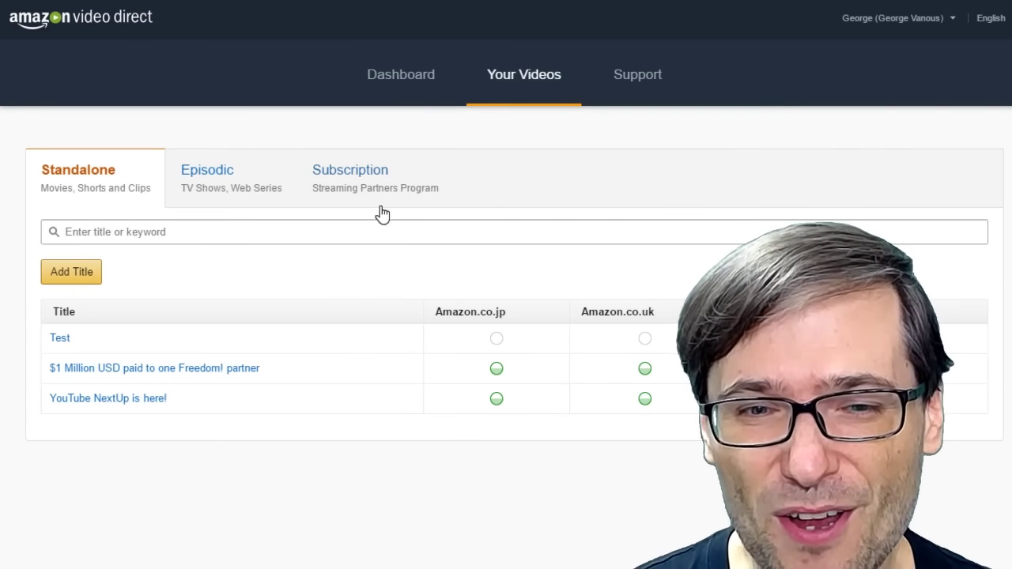
pyautogui.moveTo(498, 373)
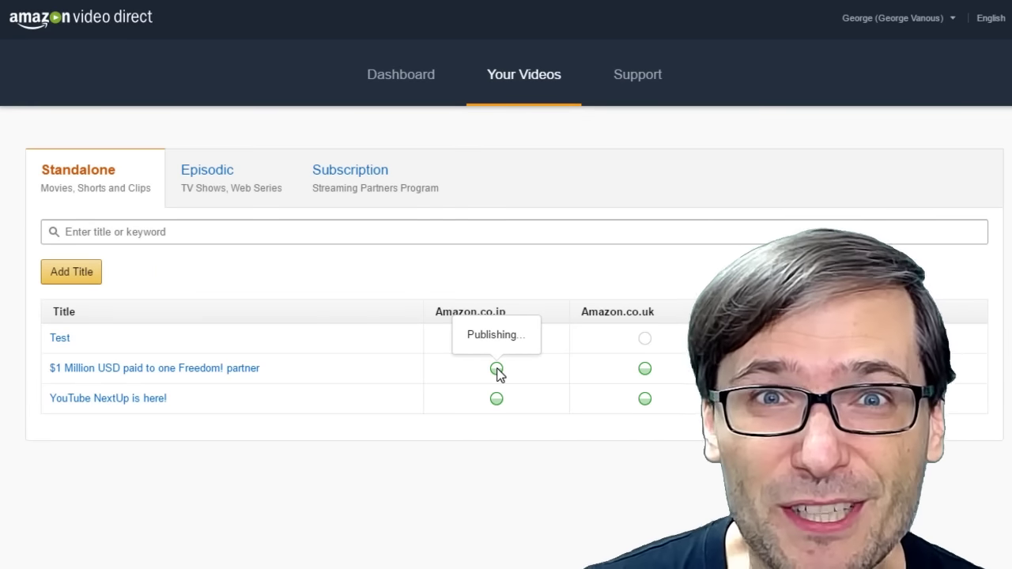
pyautogui.moveTo(646, 370)
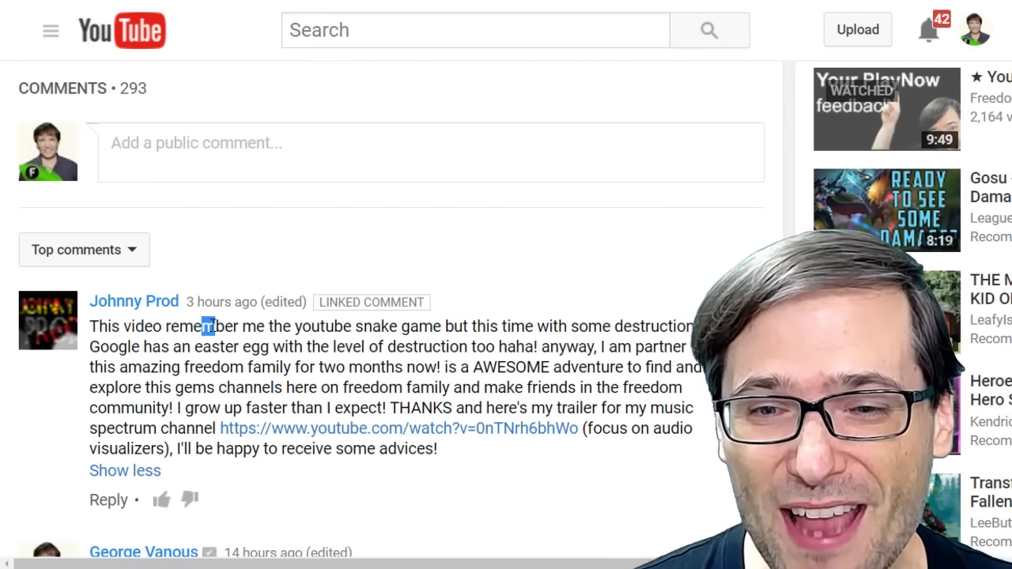
pyautogui.moveTo(215, 327); pyautogui.dragTo(581, 329)
pyautogui.scroll(10, 603, 368)
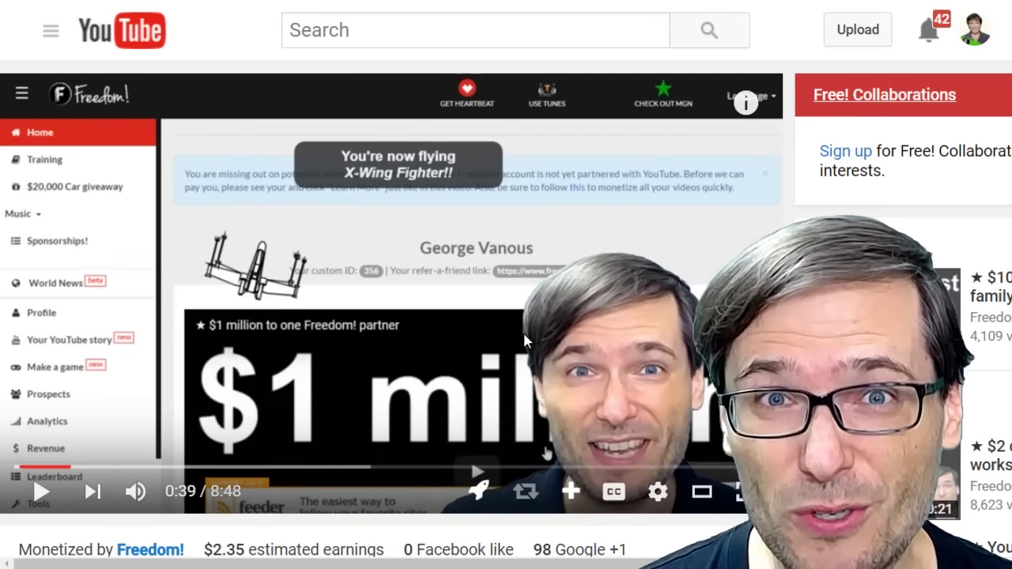
pyautogui.click(523, 330)
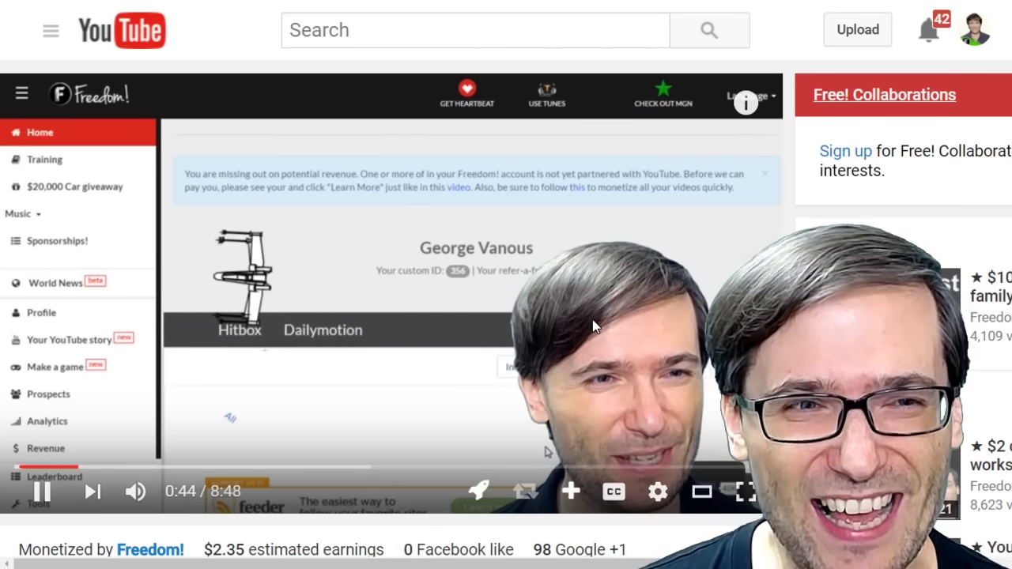
pyautogui.click(593, 320)
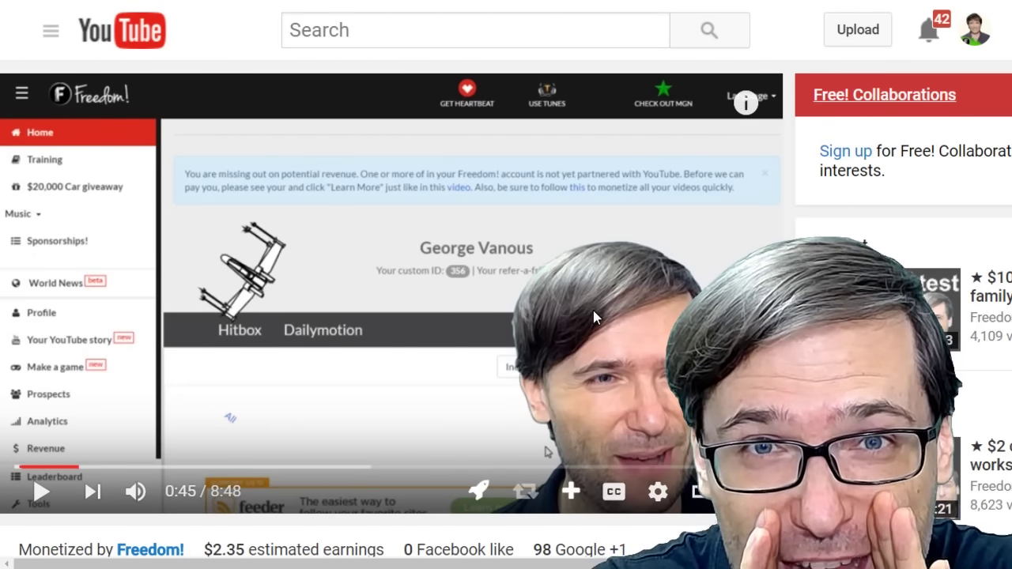
pyautogui.scroll(-5, 593, 380)
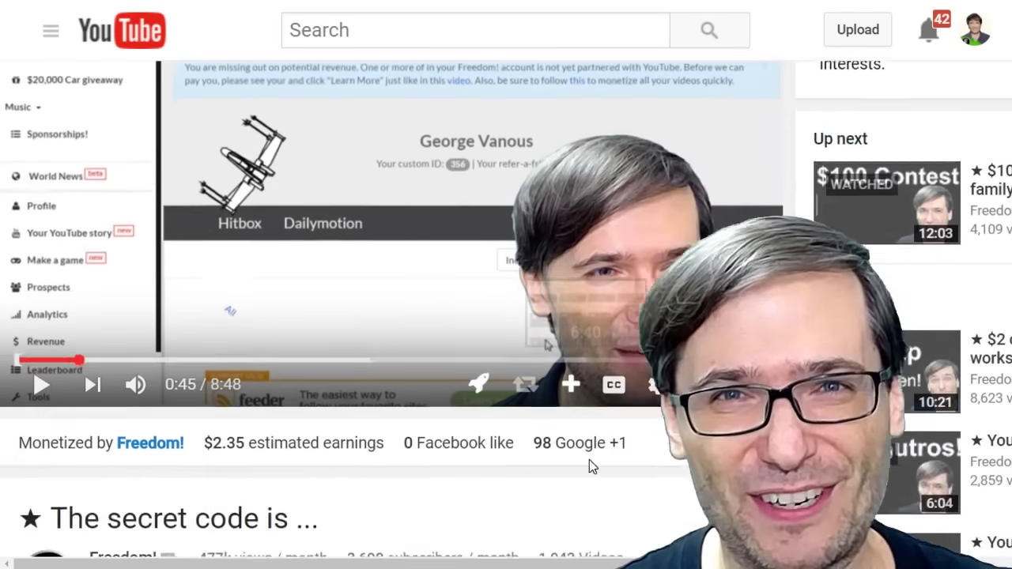
pyautogui.scroll(-5, 599, 456)
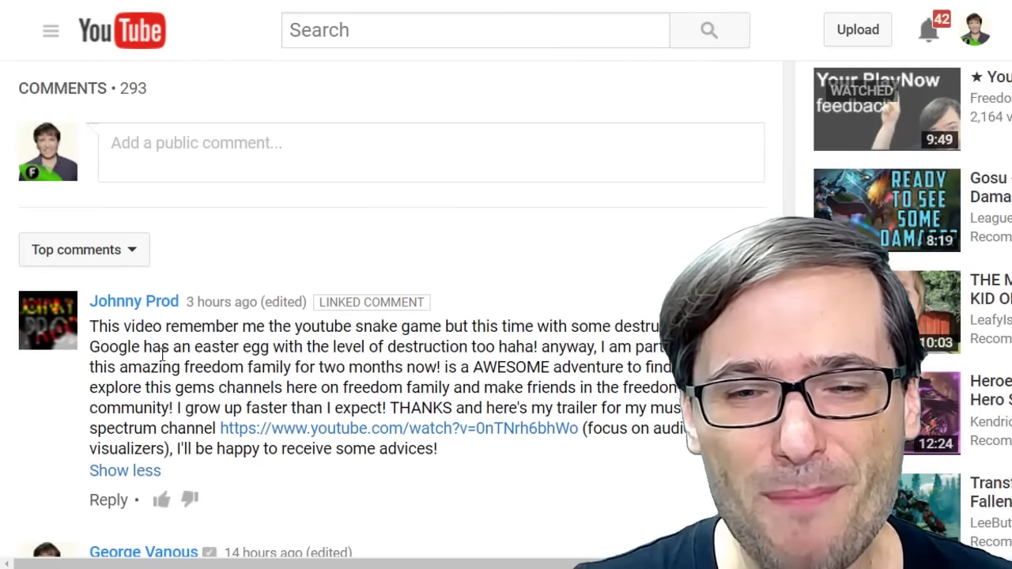
# Expand the featured comment and open its linked music-visualizer trailer.
pyautogui.moveTo(123, 367); pyautogui.dragTo(441, 367)
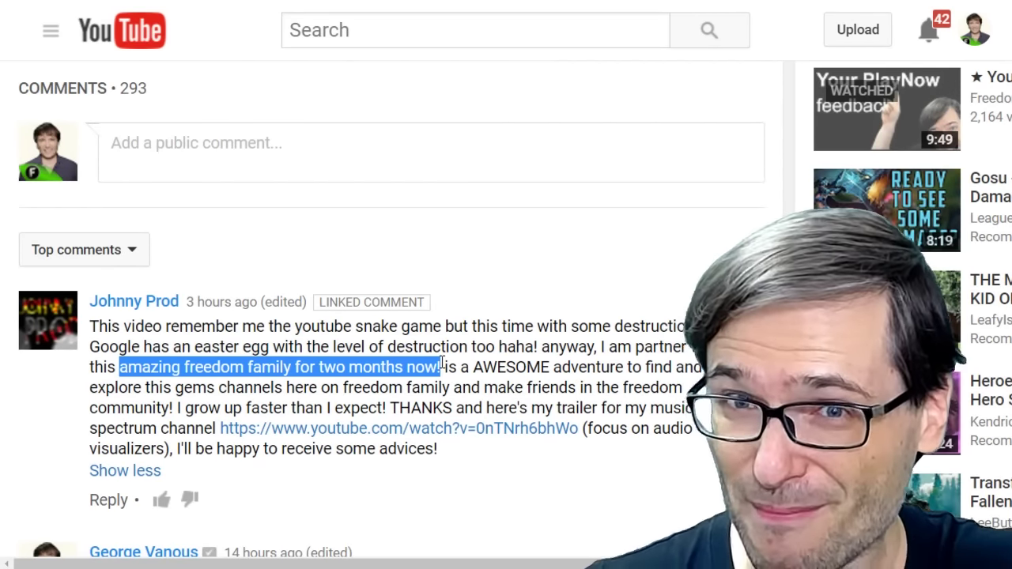
pyautogui.click(136, 472)
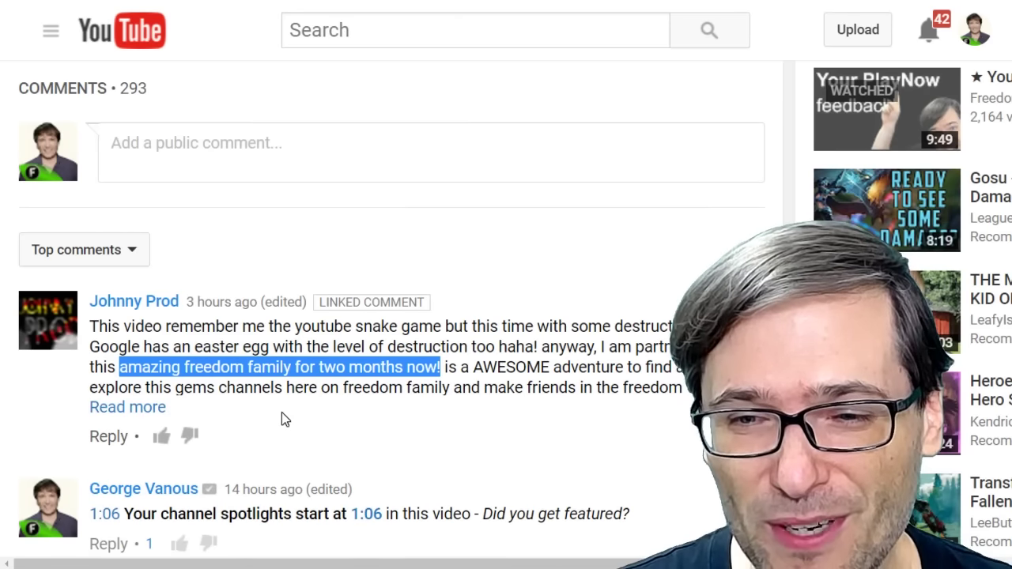
pyautogui.click(163, 410)
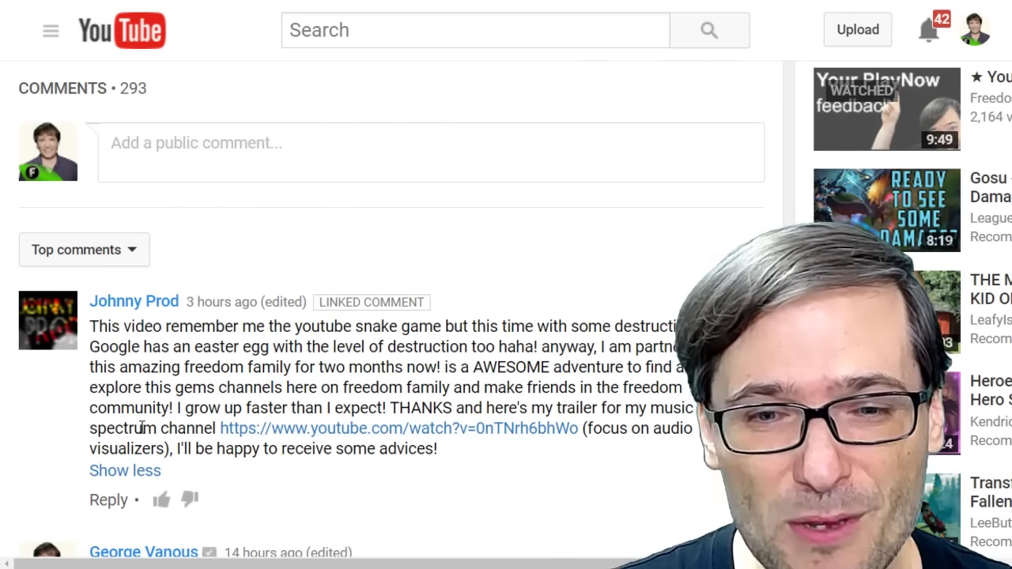
pyautogui.moveTo(142, 428); pyautogui.dragTo(207, 427)
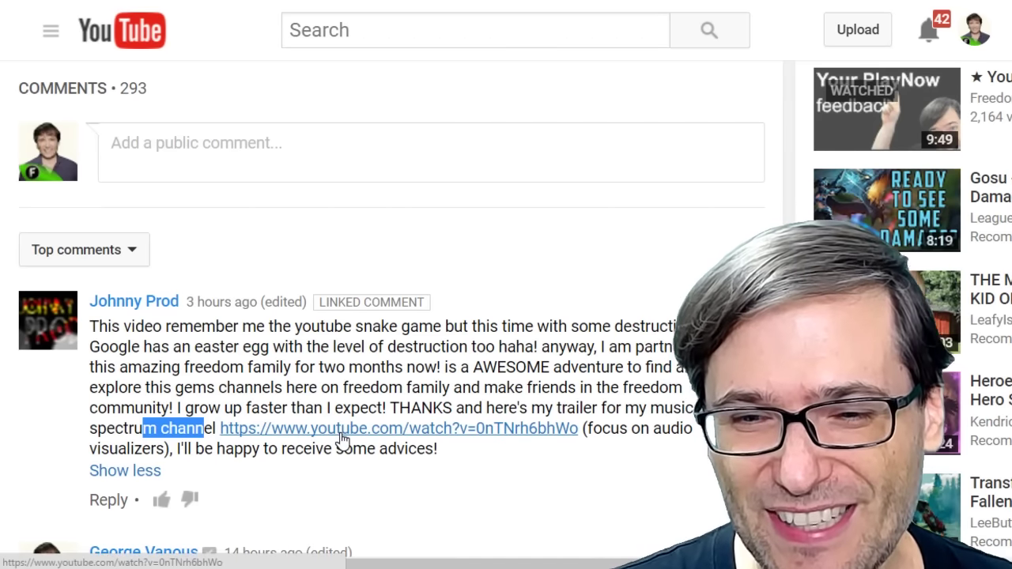
pyautogui.rightClick(351, 437)
pyautogui.click(353, 441)
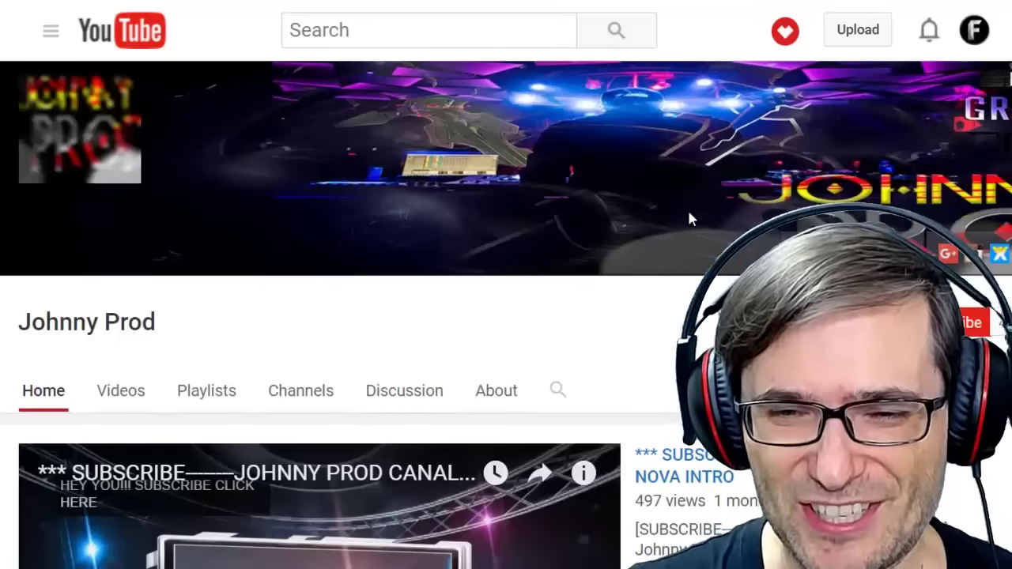
pyautogui.scroll(-5, 688, 224)
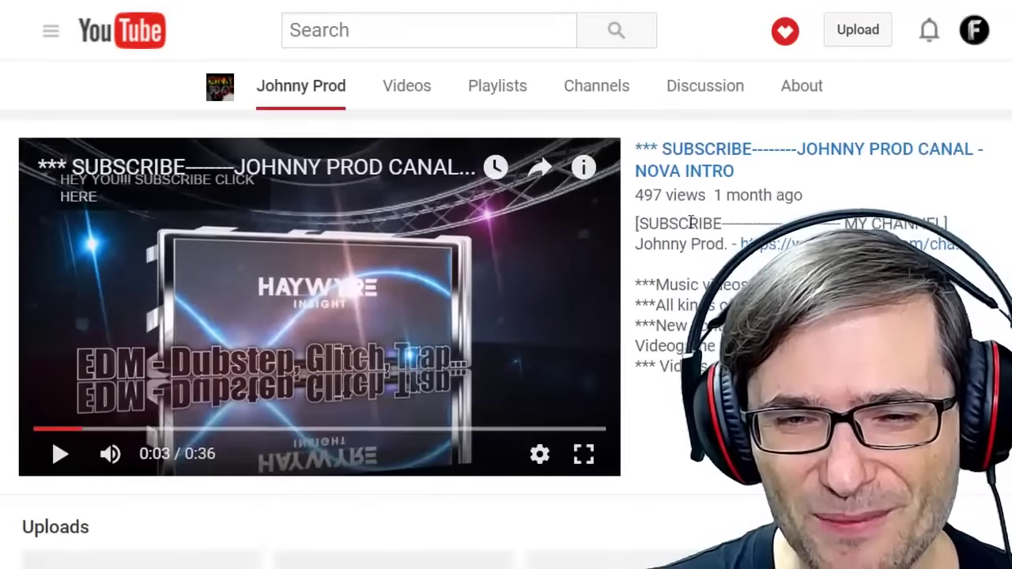
pyautogui.scroll(-6, 691, 222)
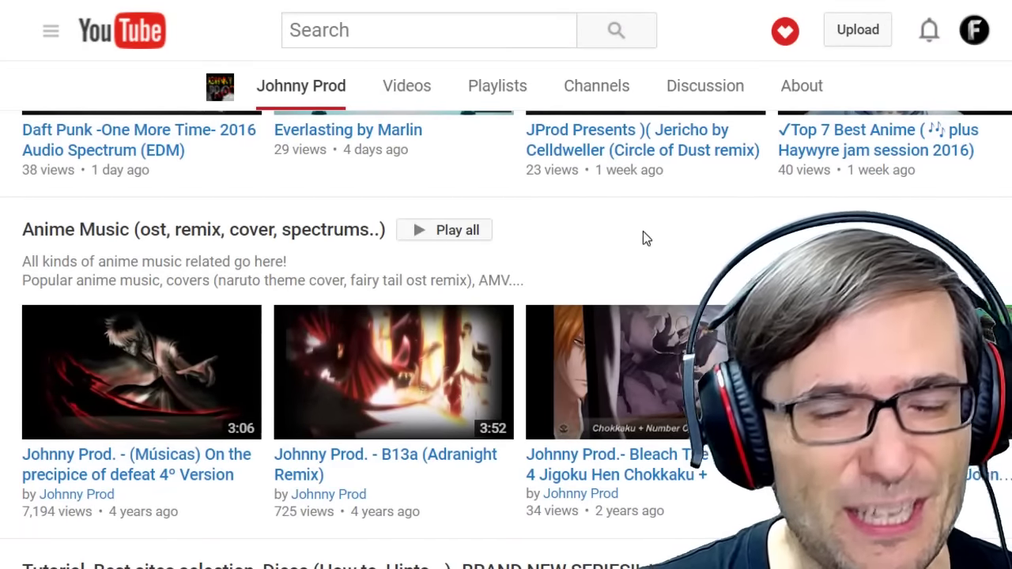
pyautogui.scroll(-4, 584, 260)
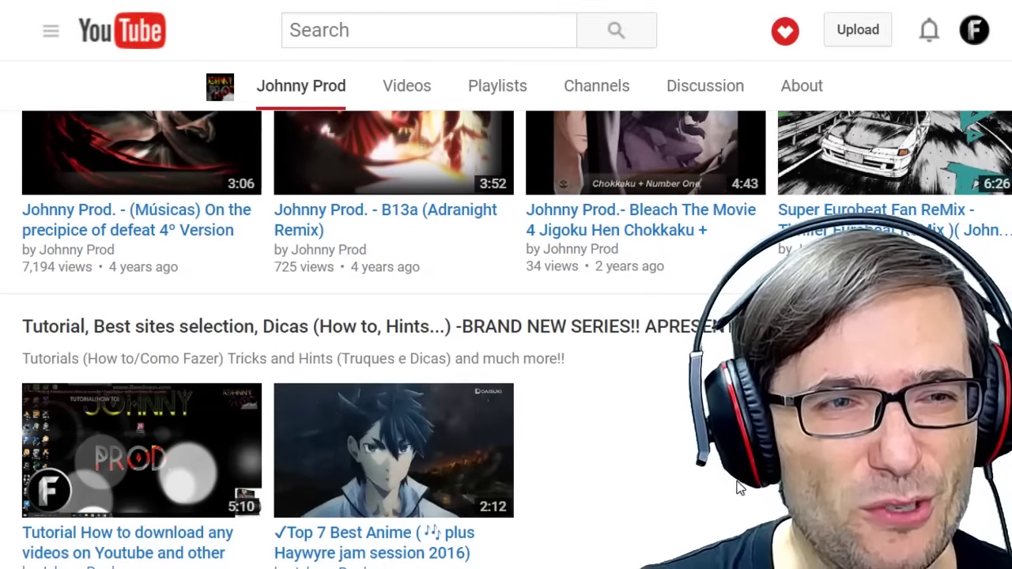
pyautogui.scroll(-2, 506, 340)
pyautogui.scroll(-3, 506, 340)
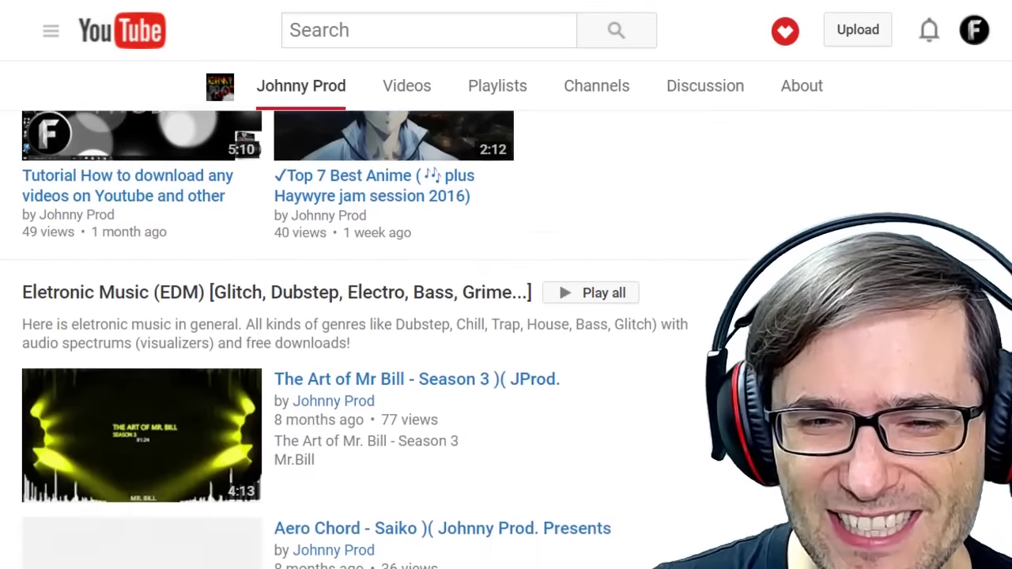
pyautogui.scroll(-10, 506, 339)
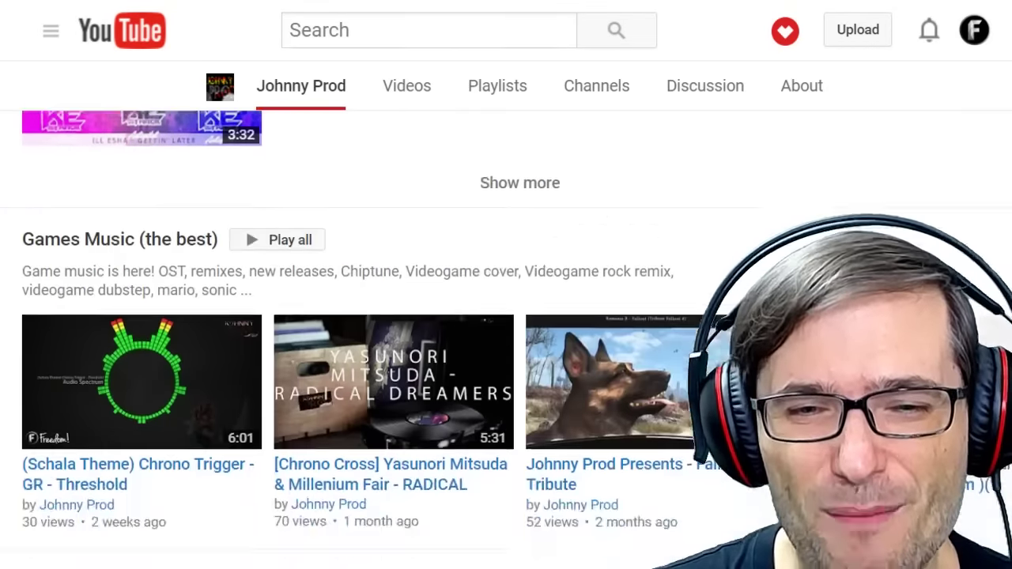
pyautogui.scroll(-3, 506, 340)
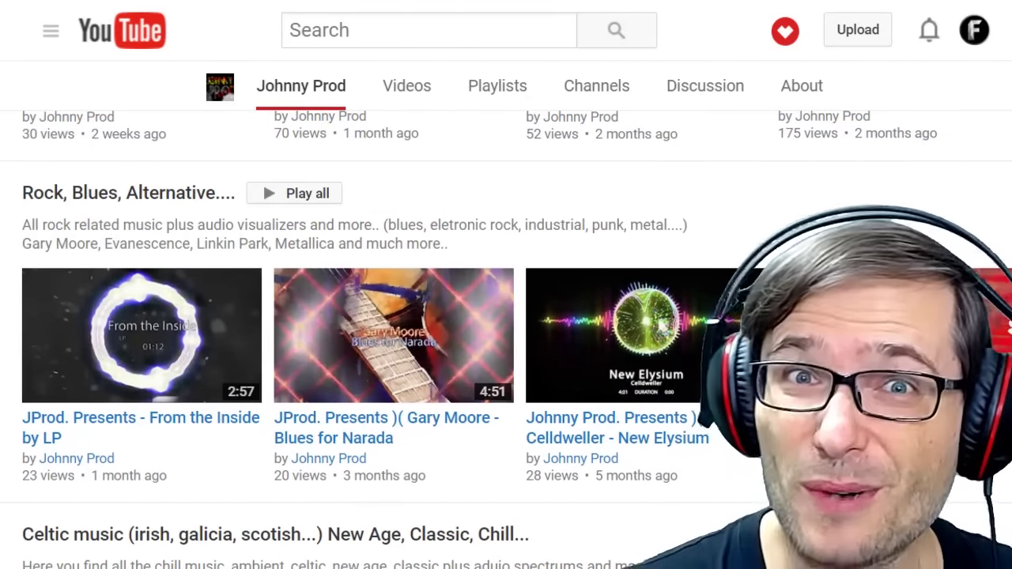
pyautogui.scroll(7, 506, 340)
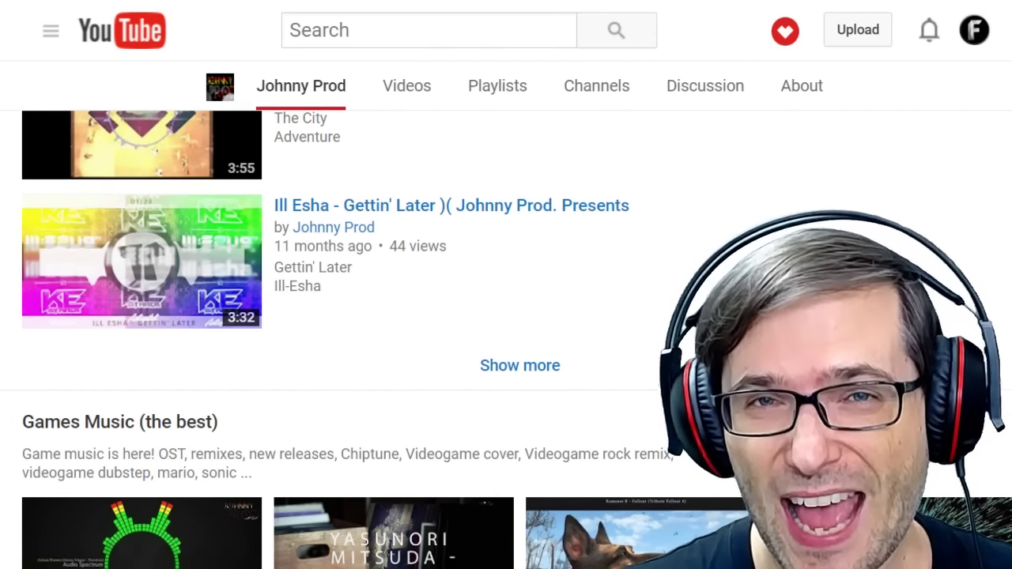
pyautogui.scroll(10, 316, 340)
pyautogui.scroll(9, 316, 340)
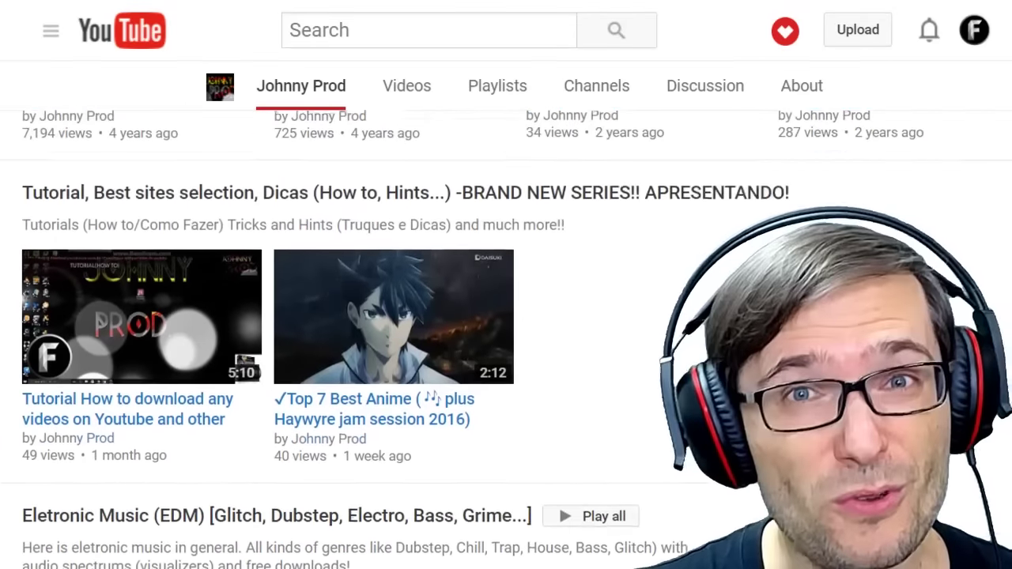
pyautogui.scroll(6, 282, 203)
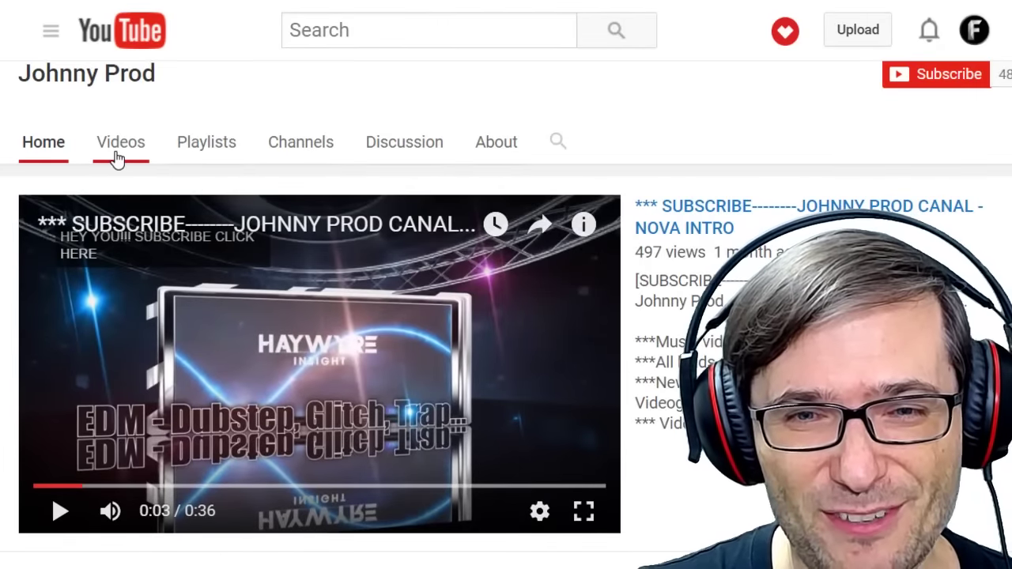
# Open the live-version Eye of The Tiger video from the uploads in a new tab, skip ahead, then pause.
pyautogui.click(117, 159)
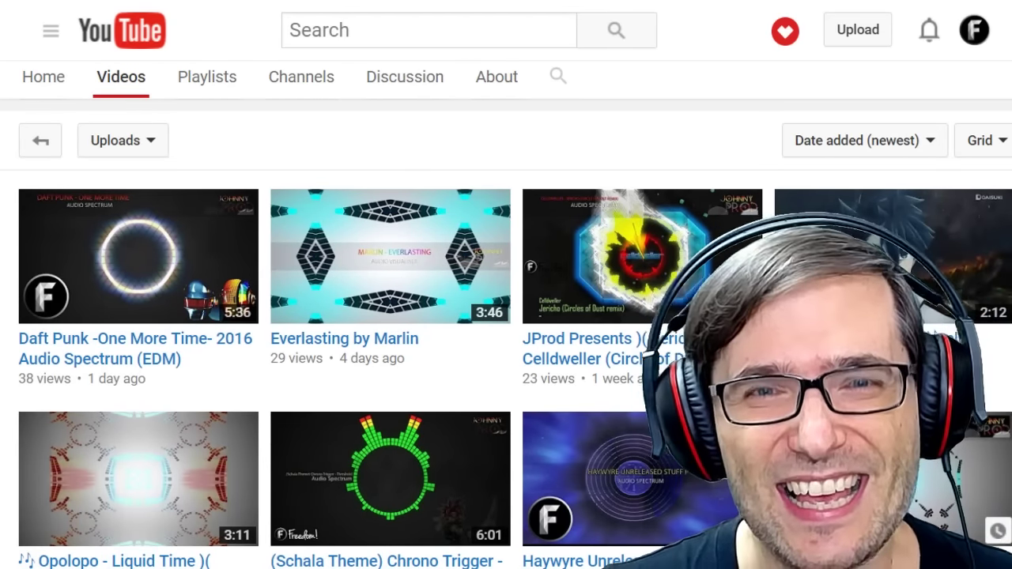
pyautogui.scroll(-4, 514, 340)
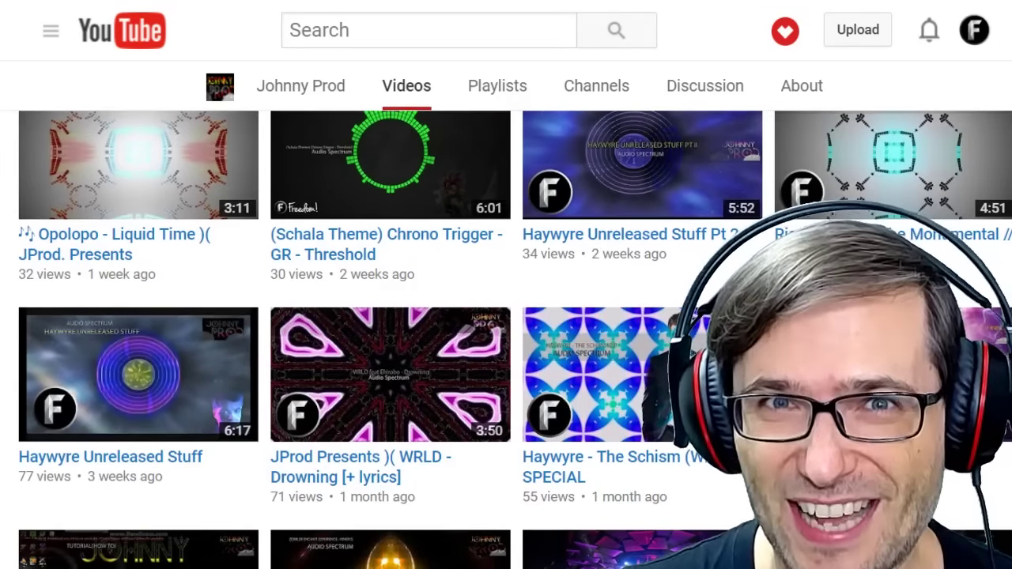
pyautogui.scroll(-2, 696, 268)
pyautogui.scroll(-4, 708, 253)
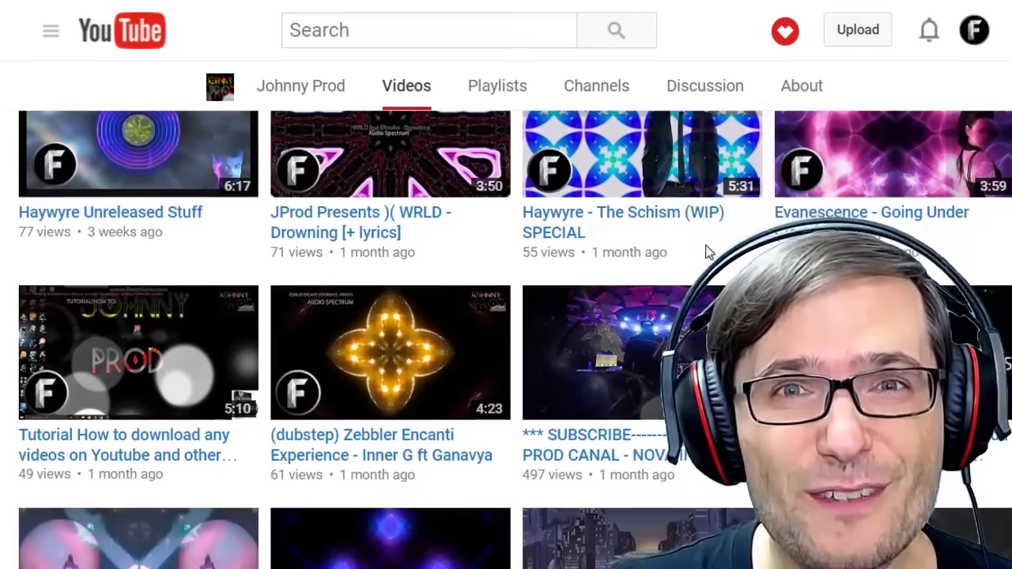
pyautogui.scroll(-3, 715, 237)
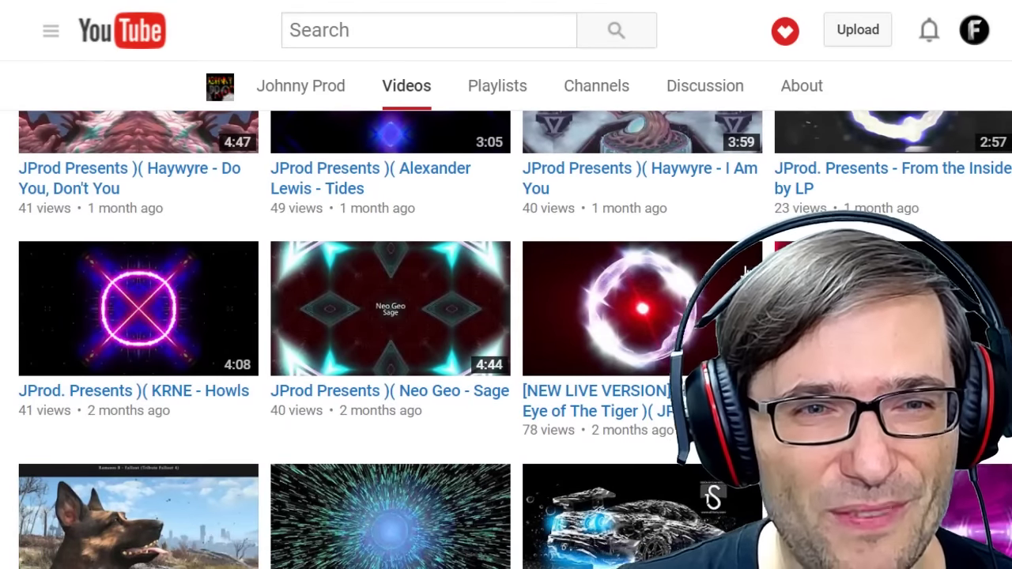
pyautogui.rightClick(597, 300)
pyautogui.click(633, 310)
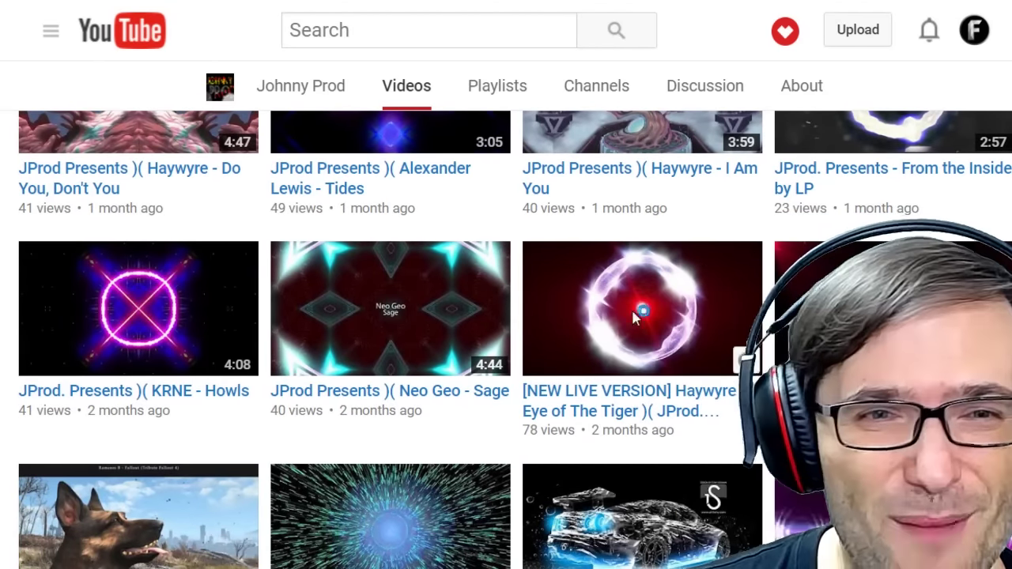
pyautogui.click(169, 464)
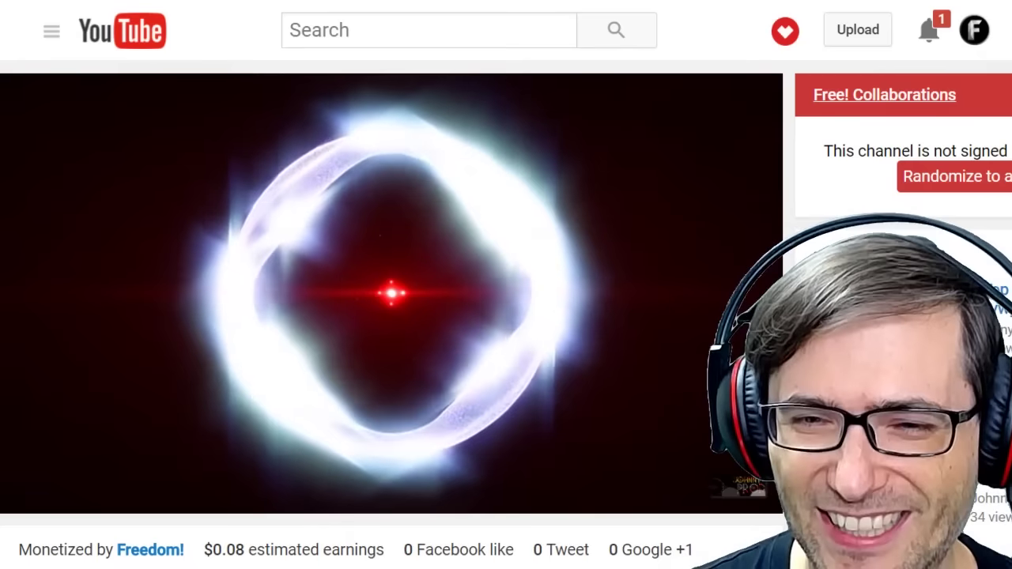
pyautogui.click(543, 265)
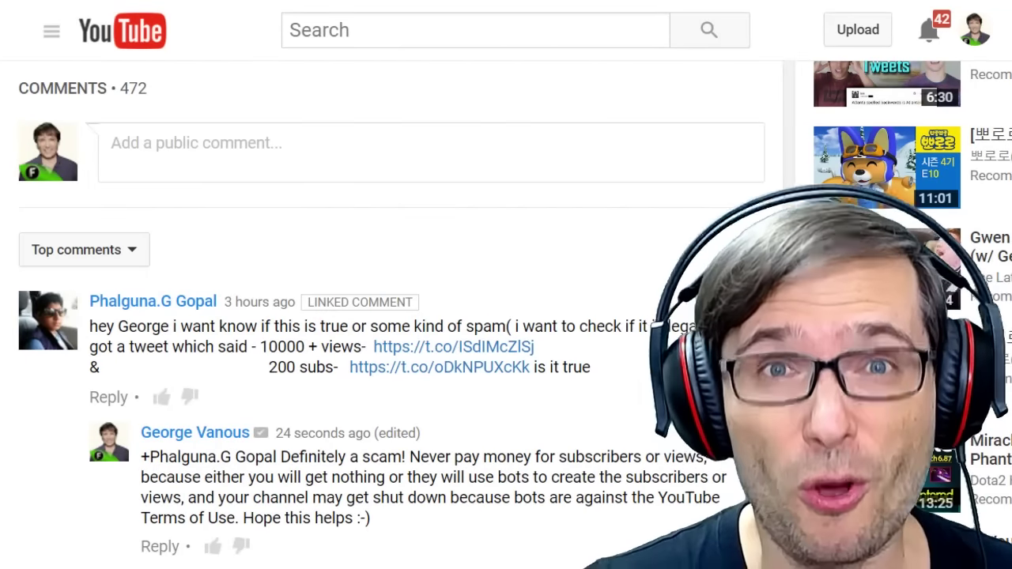
pyautogui.moveTo(259, 326); pyautogui.dragTo(549, 332)
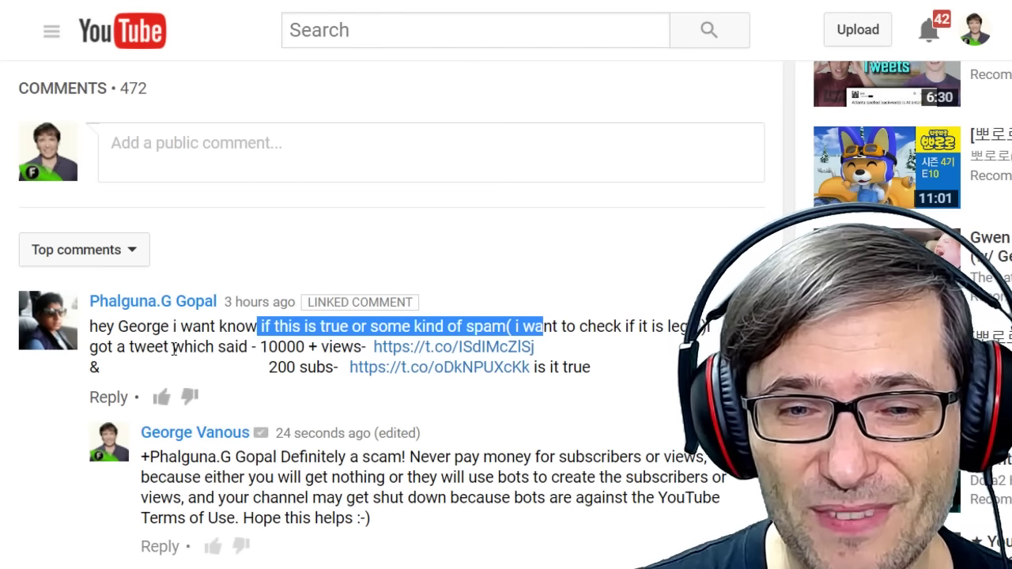
pyautogui.moveTo(164, 348); pyautogui.dragTo(328, 356)
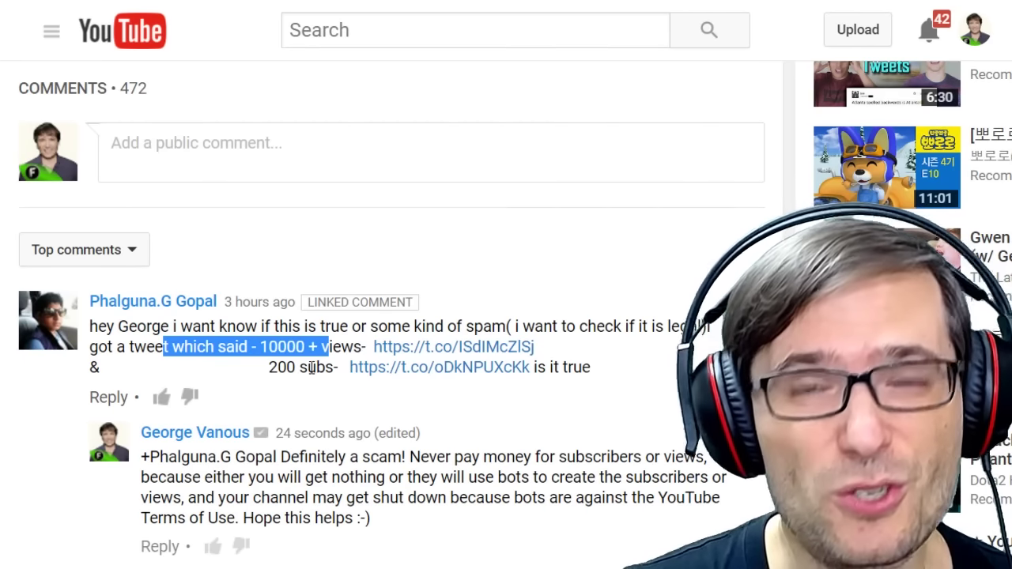
pyautogui.rightClick(412, 347)
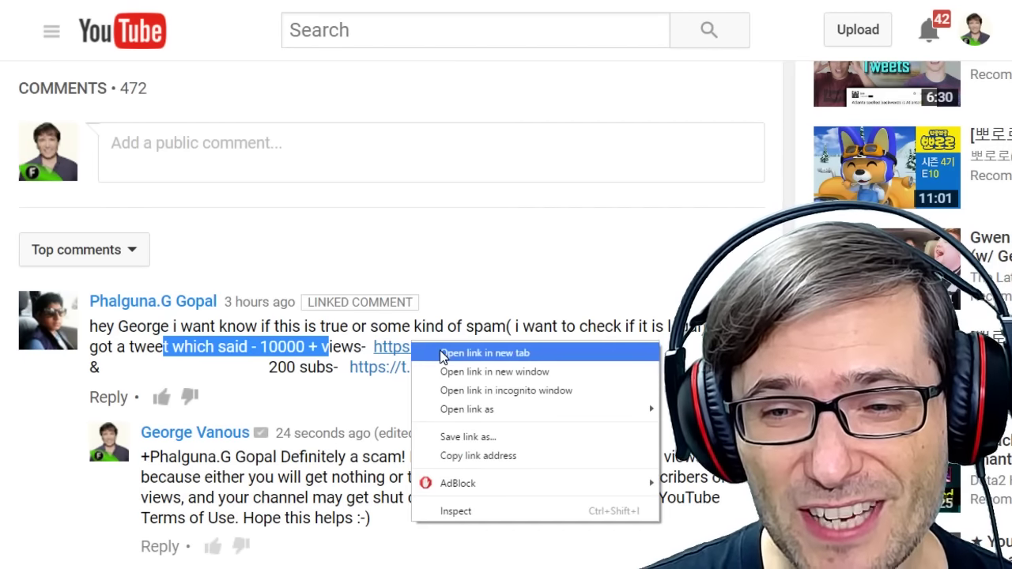
pyautogui.press('Escape')
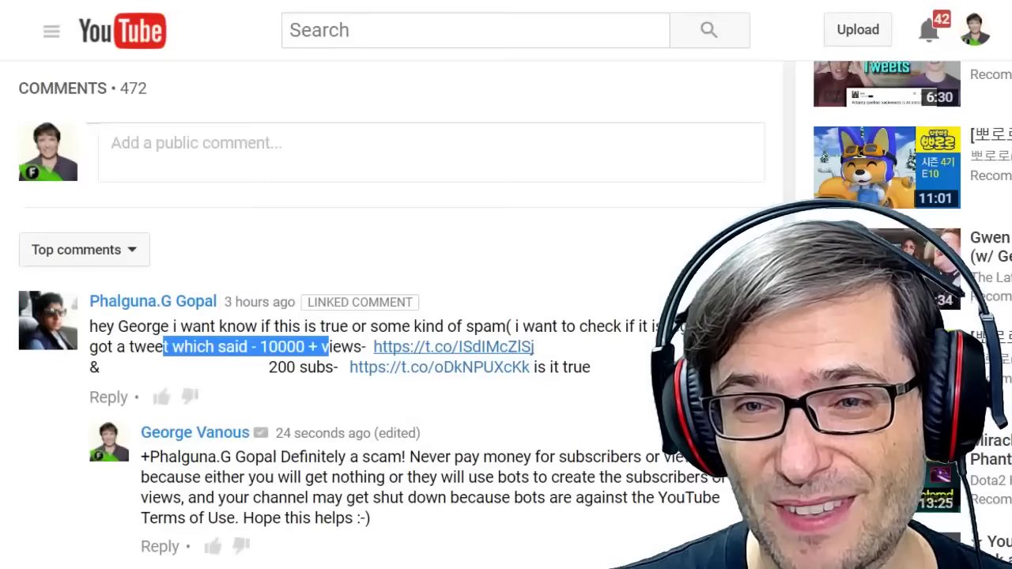
pyautogui.click(481, 467)
pyautogui.scroll(-1, 476, 468)
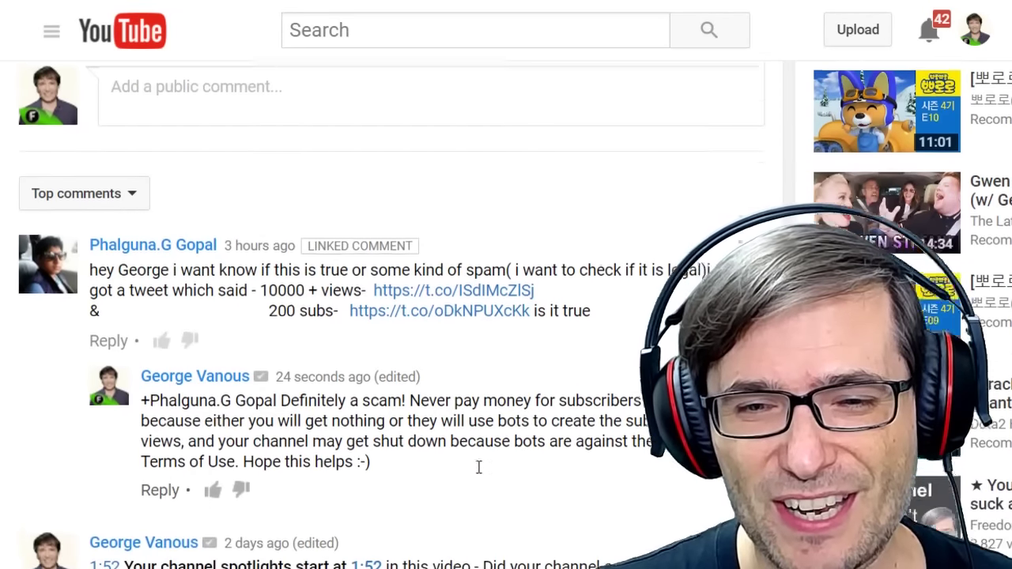
pyautogui.moveTo(317, 374); pyautogui.dragTo(649, 378)
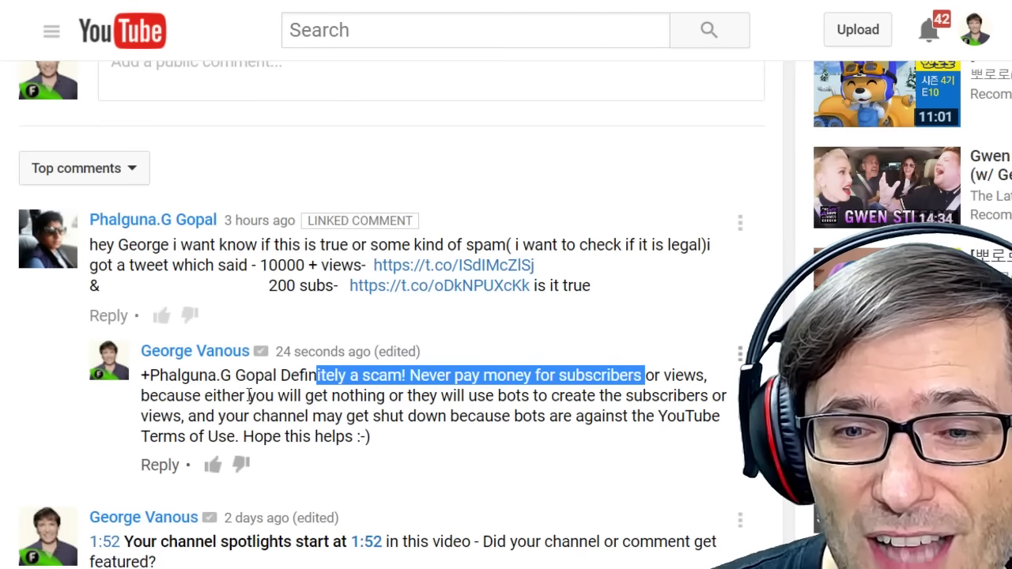
pyautogui.moveTo(241, 395); pyautogui.dragTo(600, 400)
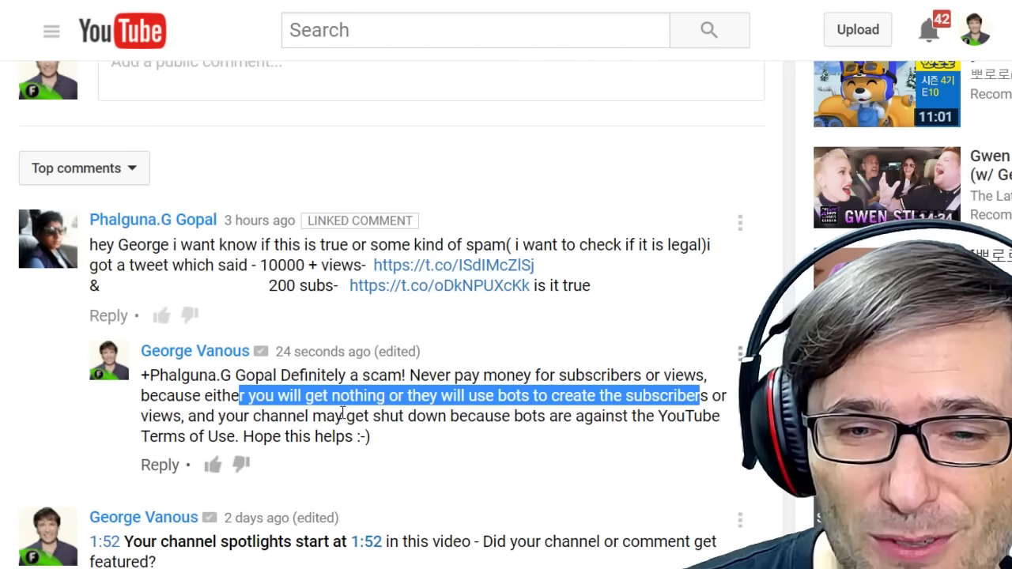
pyautogui.moveTo(226, 416); pyautogui.dragTo(622, 411)
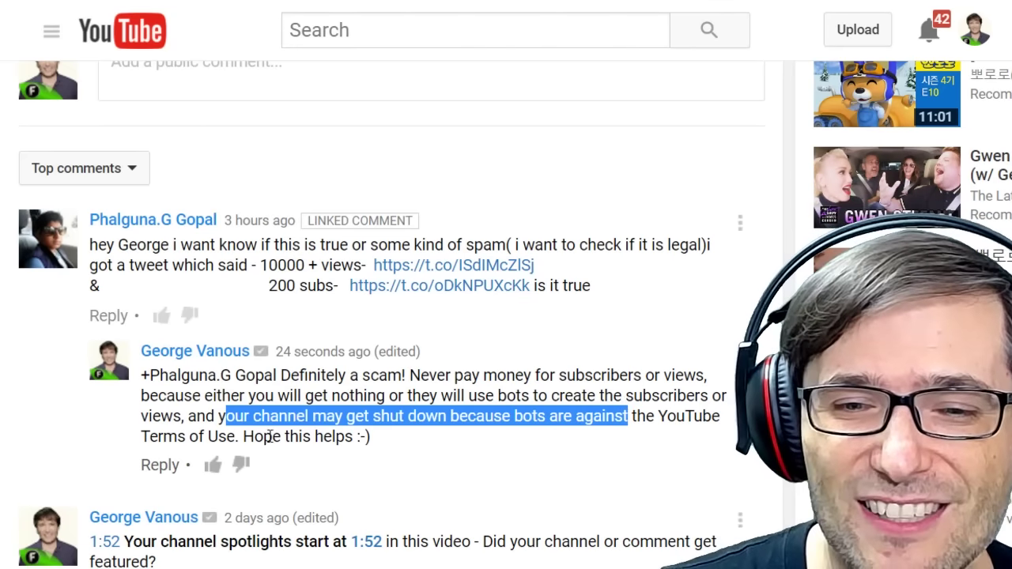
pyautogui.moveTo(206, 436); pyautogui.dragTo(352, 436)
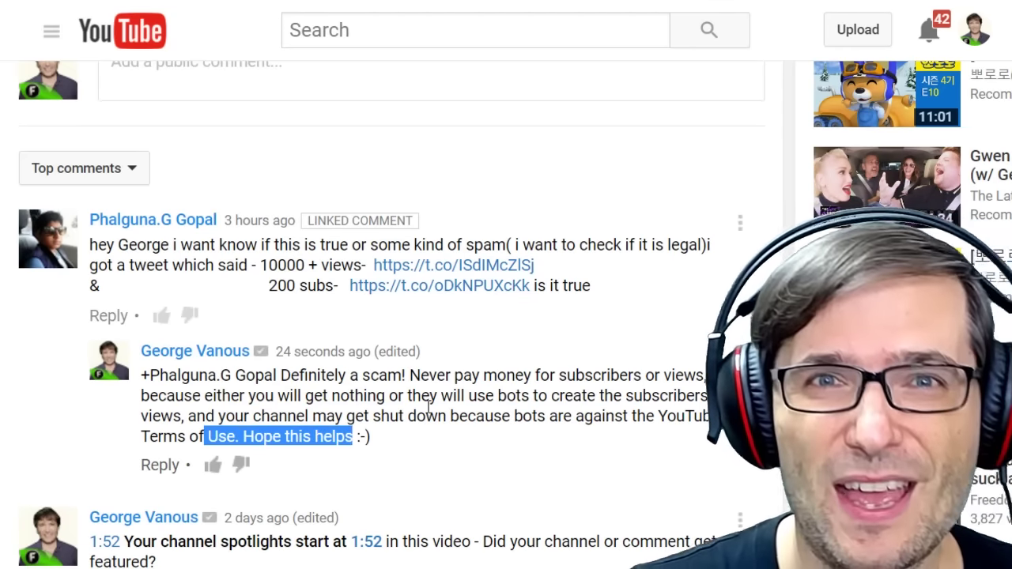
# Extend the comment highlight over 'Hope this helps'.
pyautogui.click(428, 406)
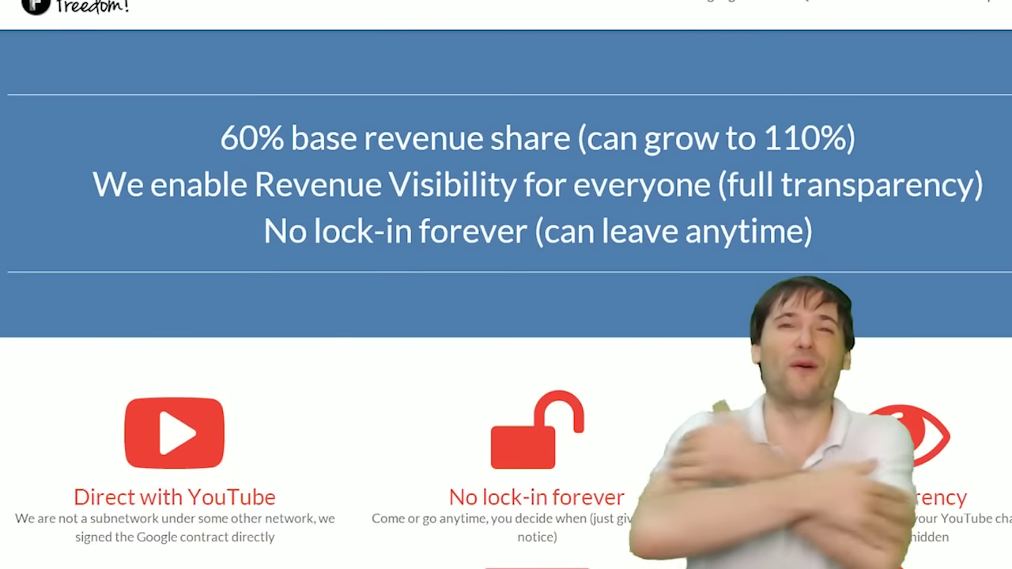
pyautogui.scroll(-3, 506, 299)
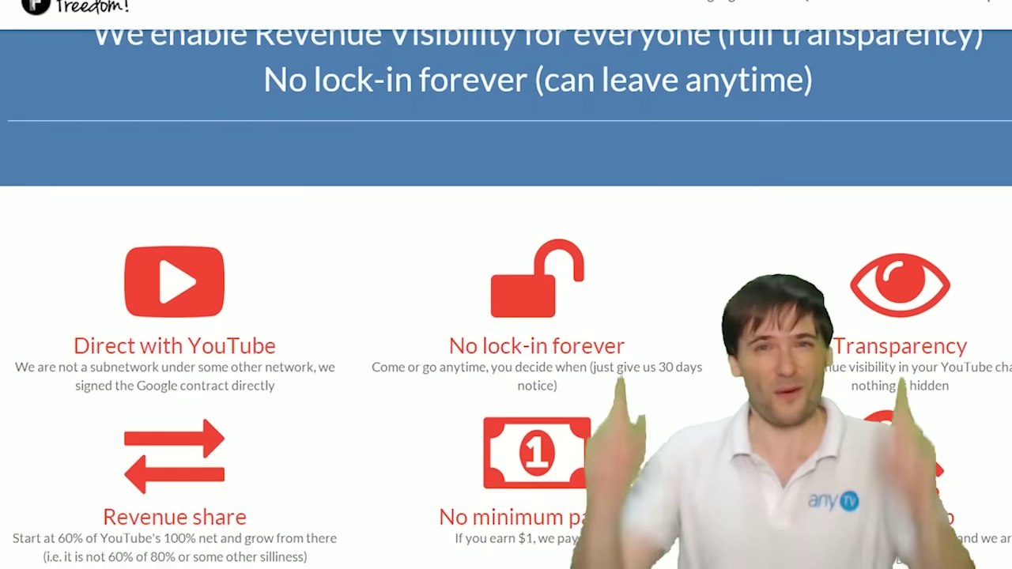